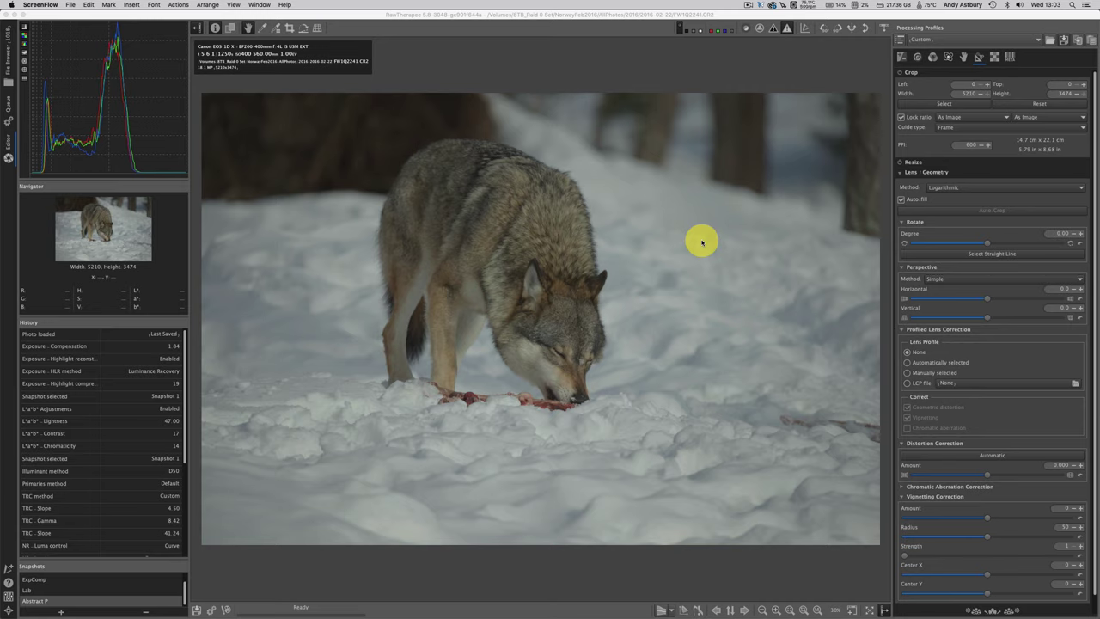
Toggle Clip out-of-gamut colors on and back off, then bring up the profile save dialog.
left_click(903, 58)
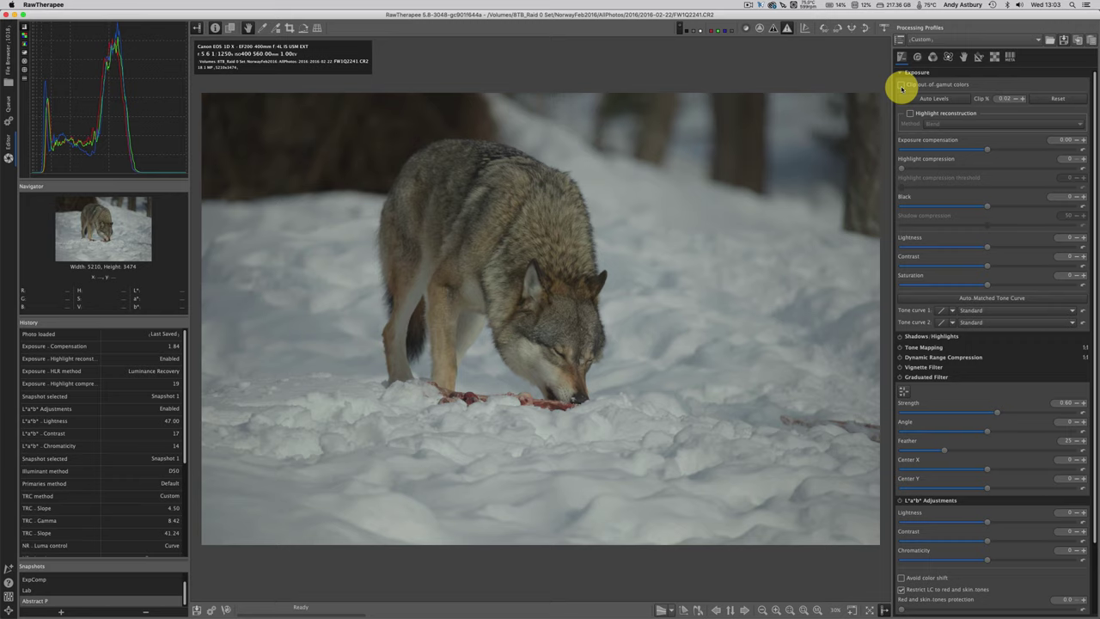
left_click(901, 86)
left_click(902, 87)
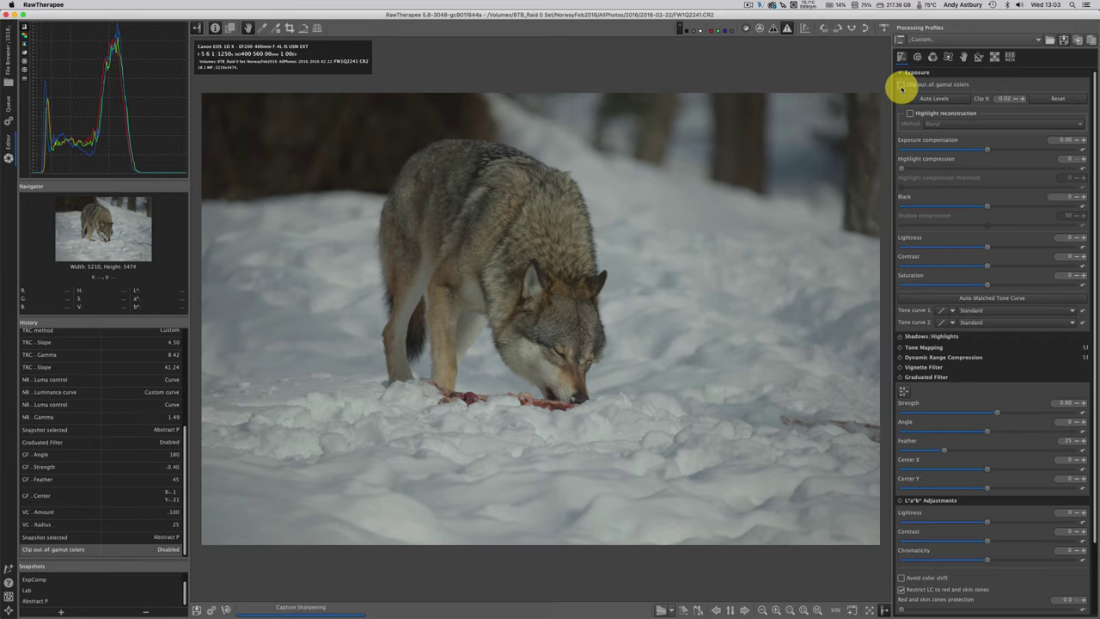
left_click(1063, 41)
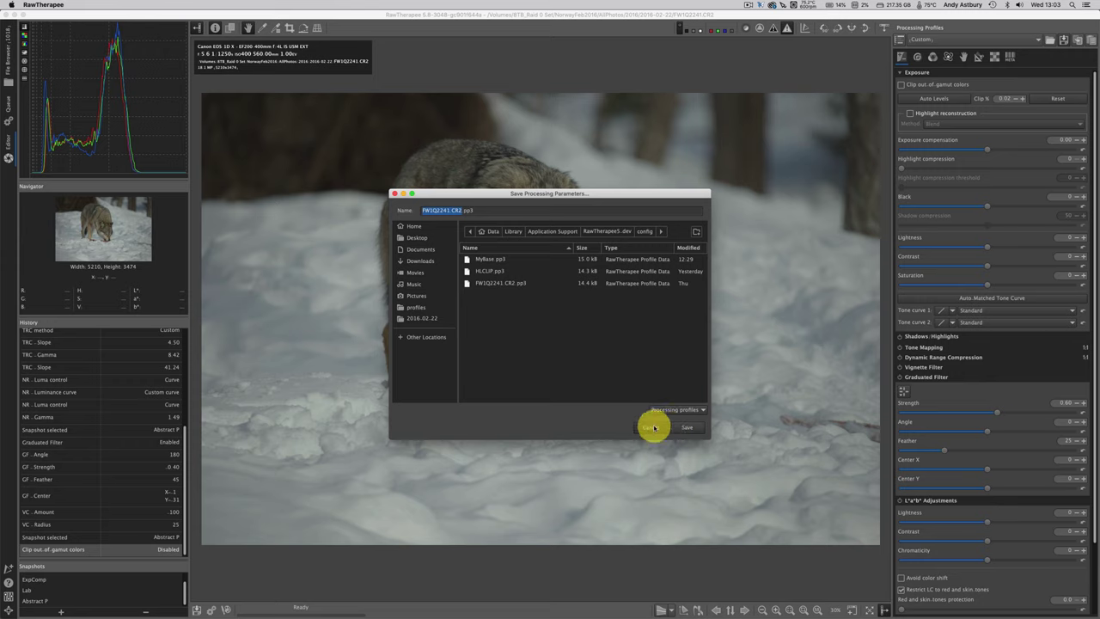
Cancel the Save Processing Parameters dialog without saving the profile.
left_click(647, 428)
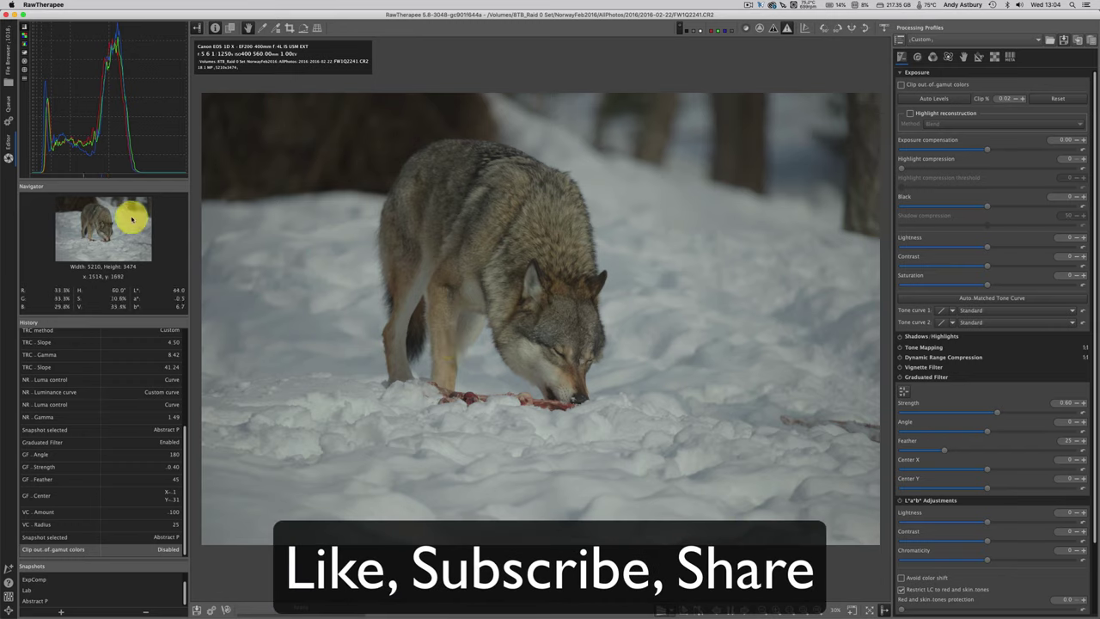
Reset FW1Q2241's processing profile to default in the File Browser and reopen it in the Editor.
left_click(12, 50)
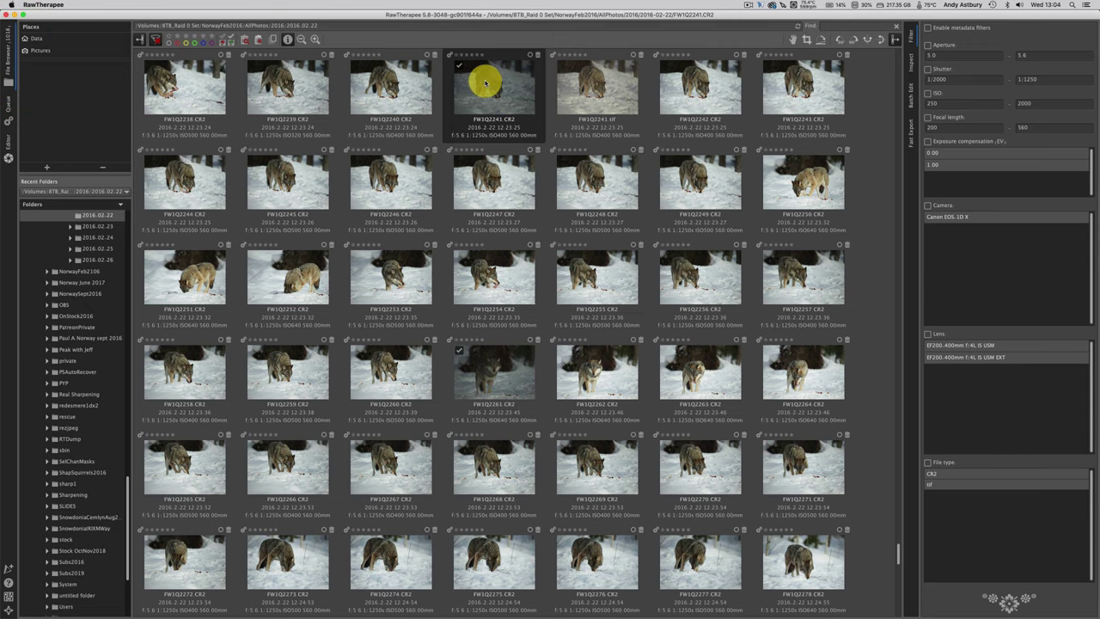
right_click(485, 82)
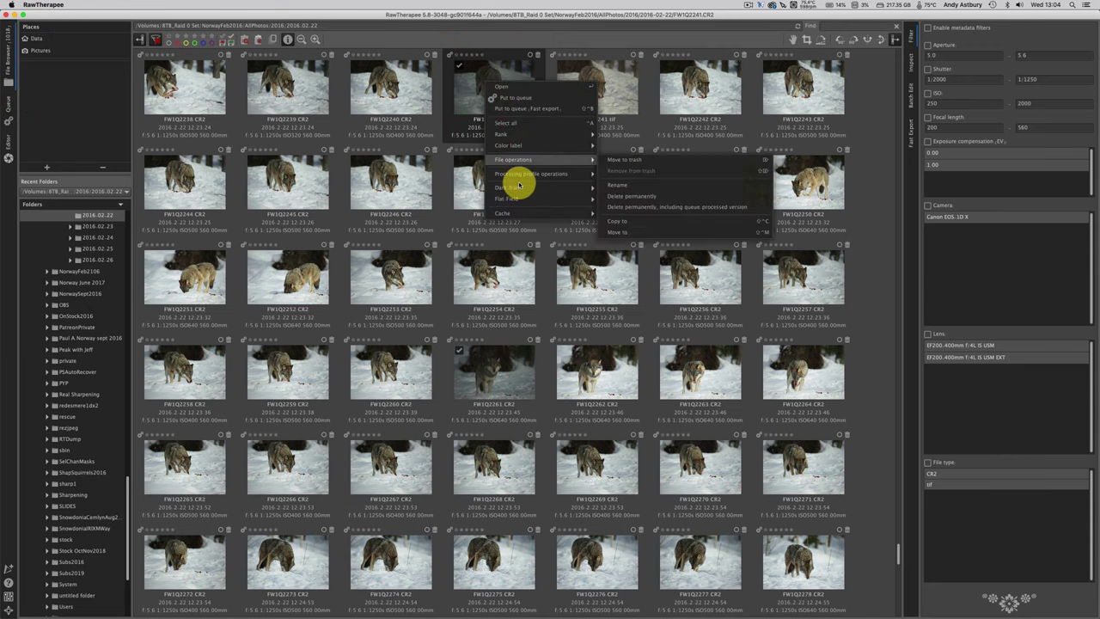
mouse_move(520, 175)
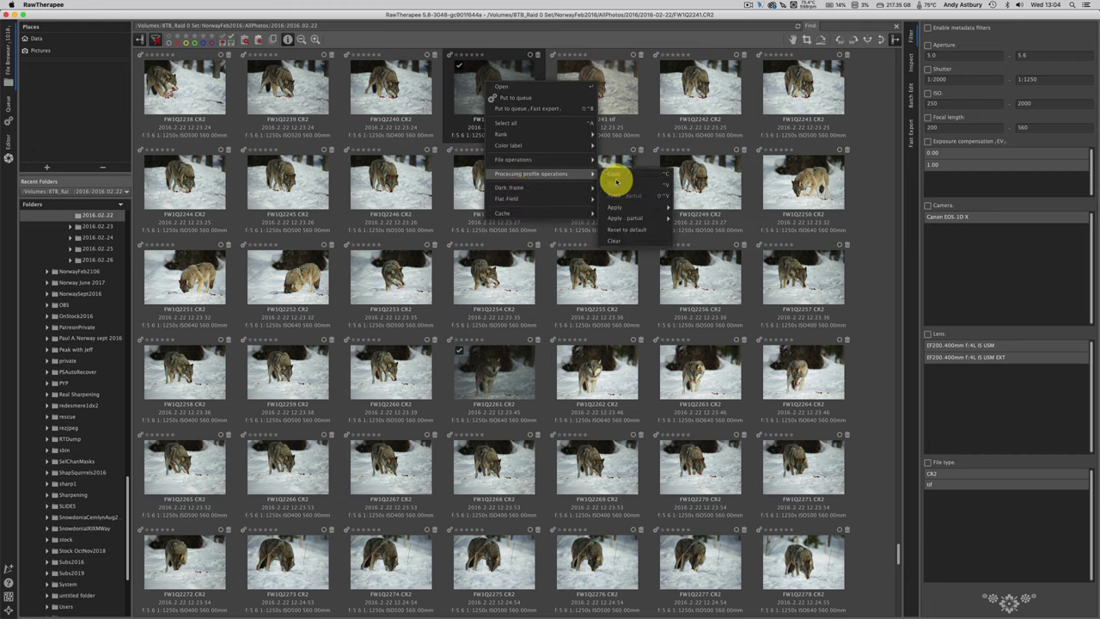
left_click(620, 234)
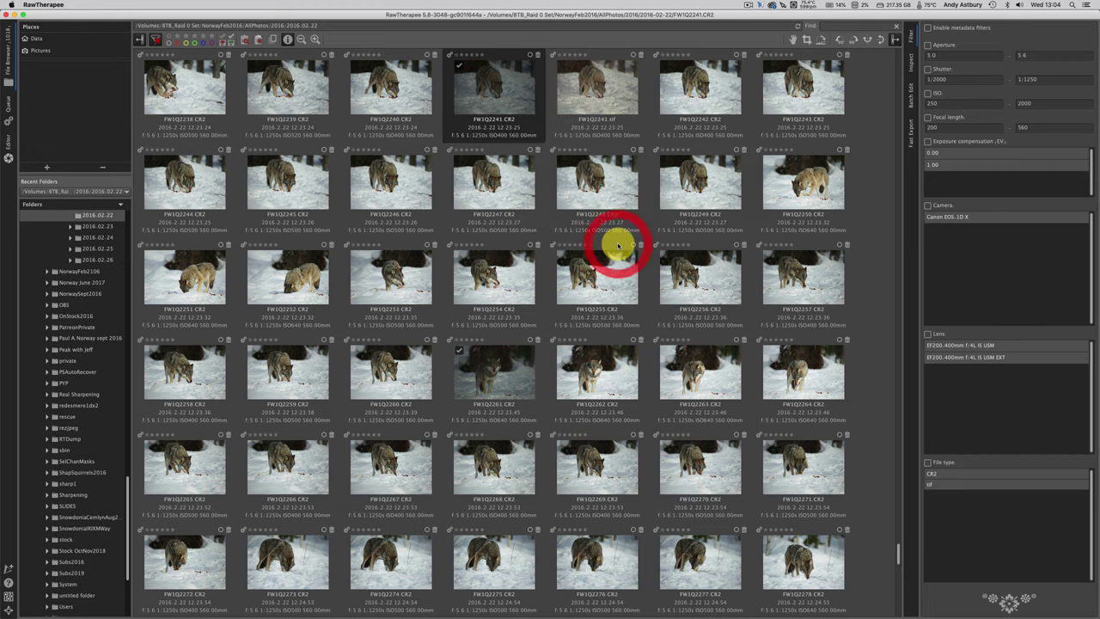
left_click(508, 96)
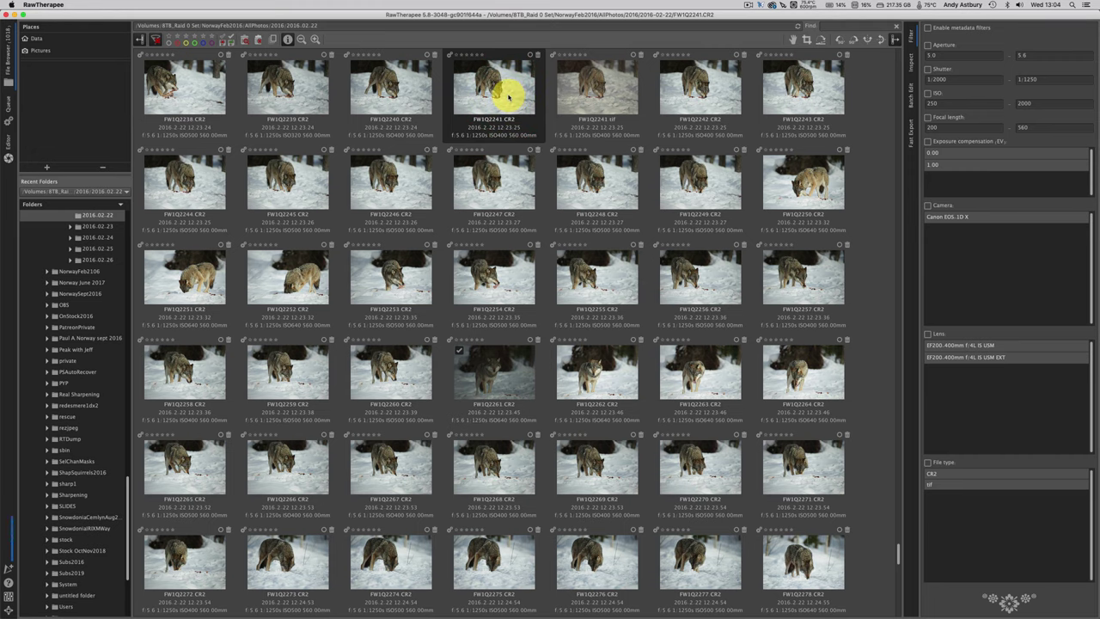
double_click(508, 96)
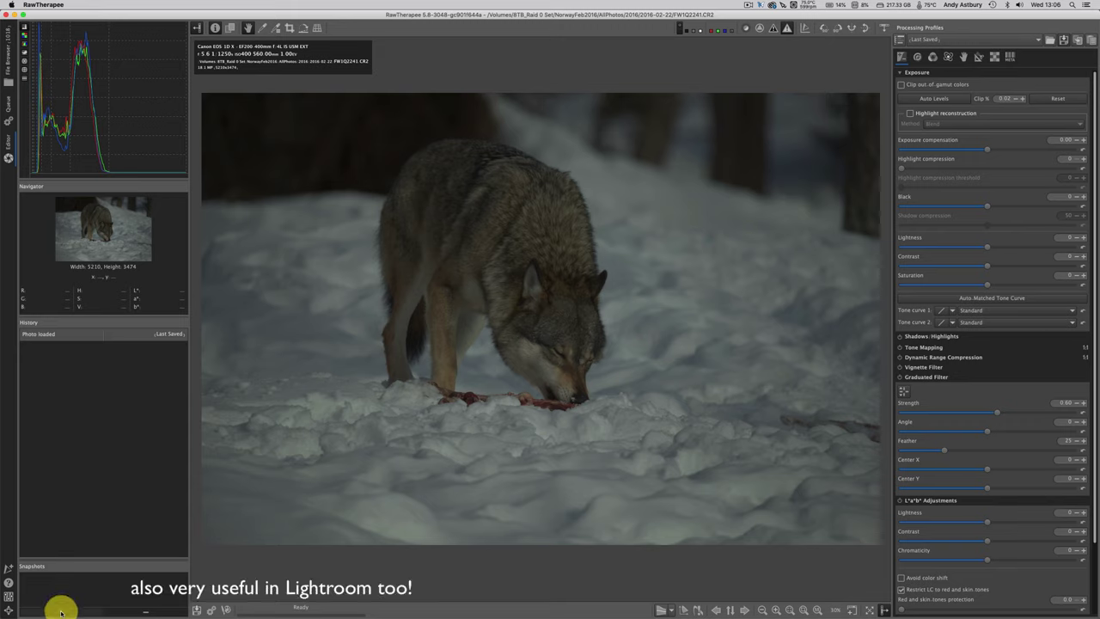
Add a new snapshot of the reset wolf photo and name it MyBase.
left_click(61, 612)
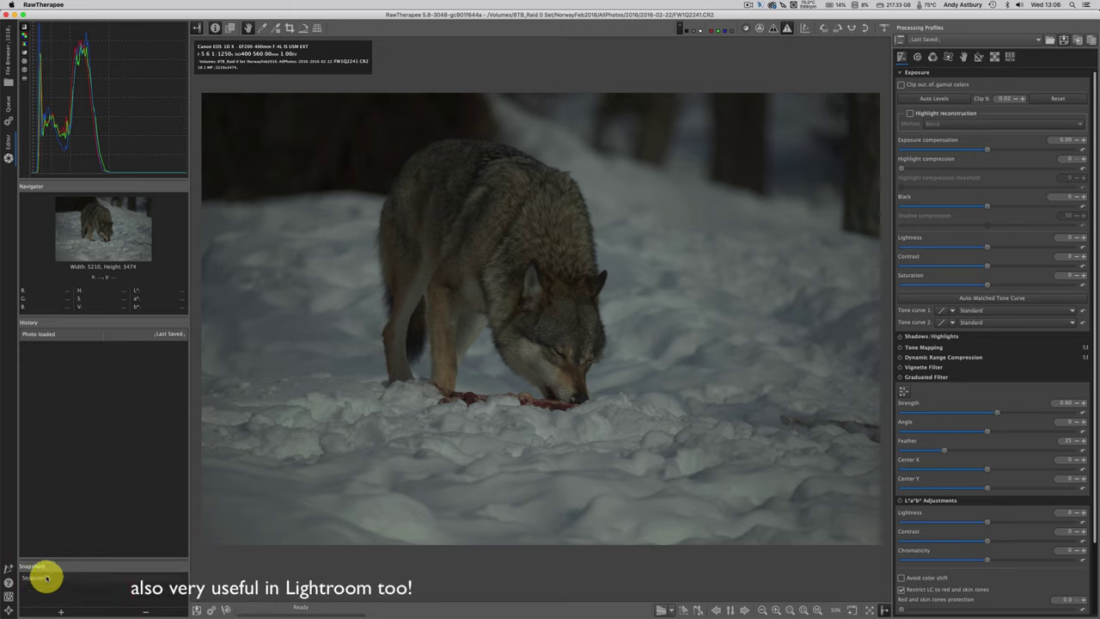
double_click(47, 578)
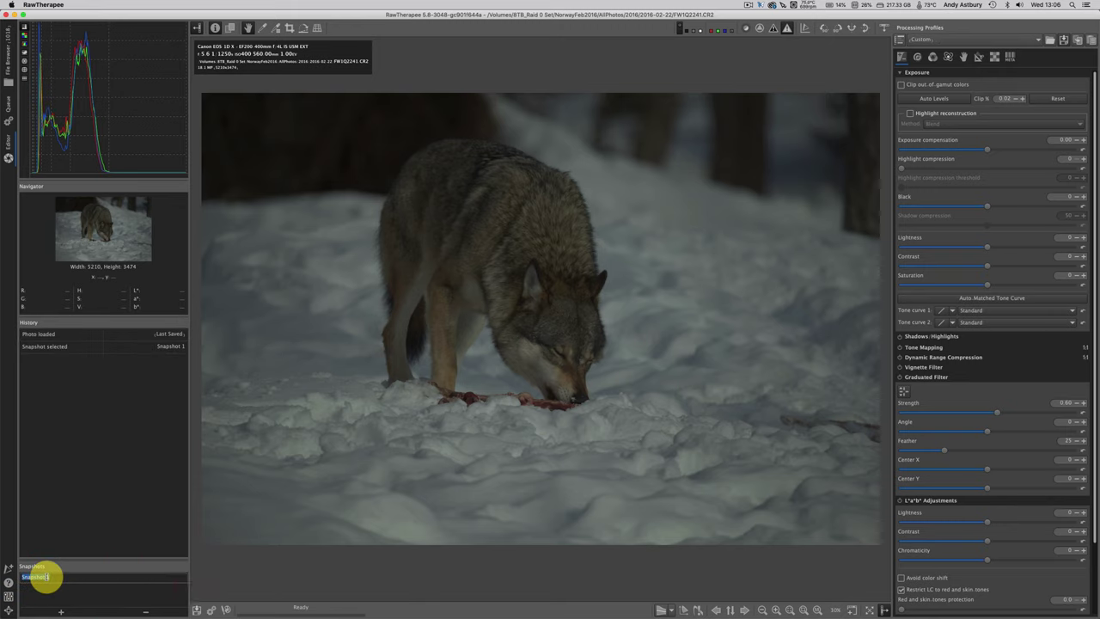
type("MyBase")
key("Return")
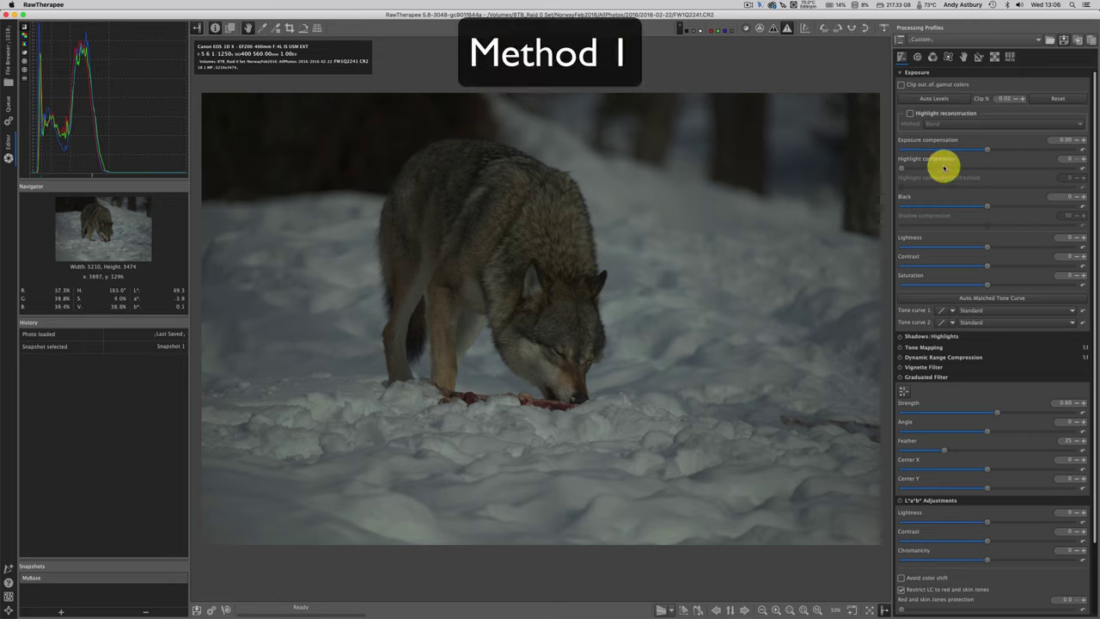
Raise Exposure compensation to 2.18 on the wolf photo.
left_click(1008, 151)
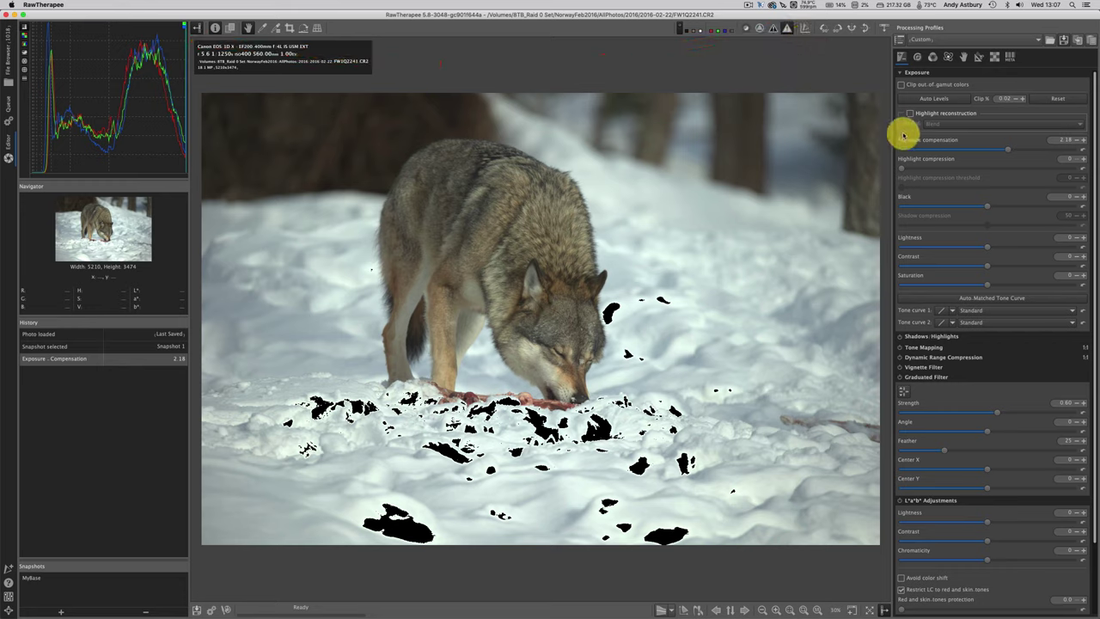
Enable Highlight reconstruction using Luminance Recovery and set Highlight compression to 25.
left_click(909, 114)
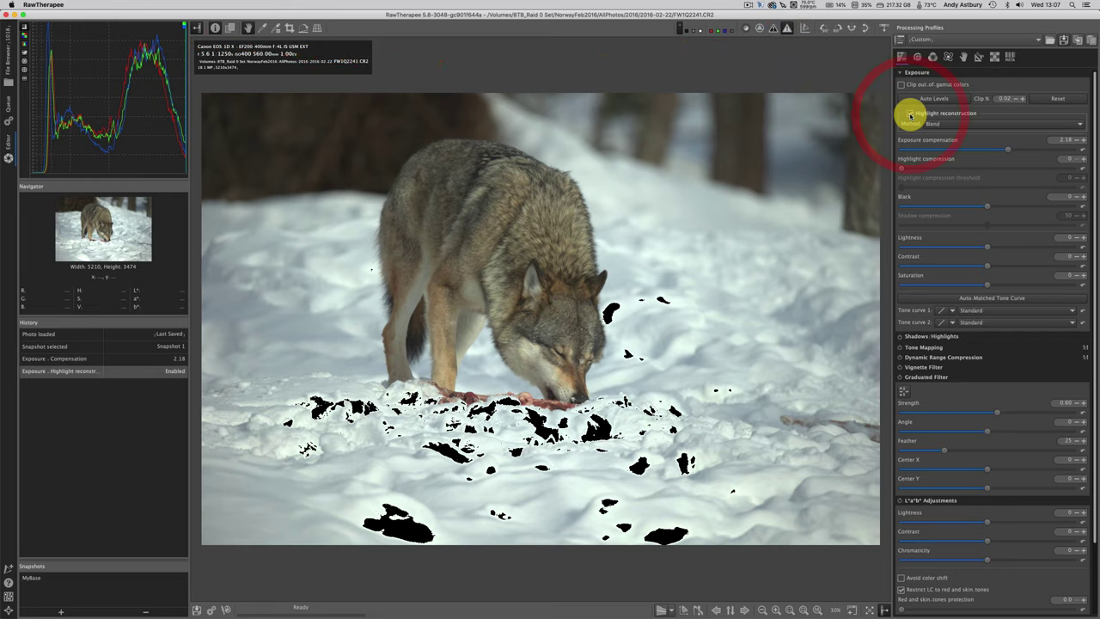
left_click(945, 125)
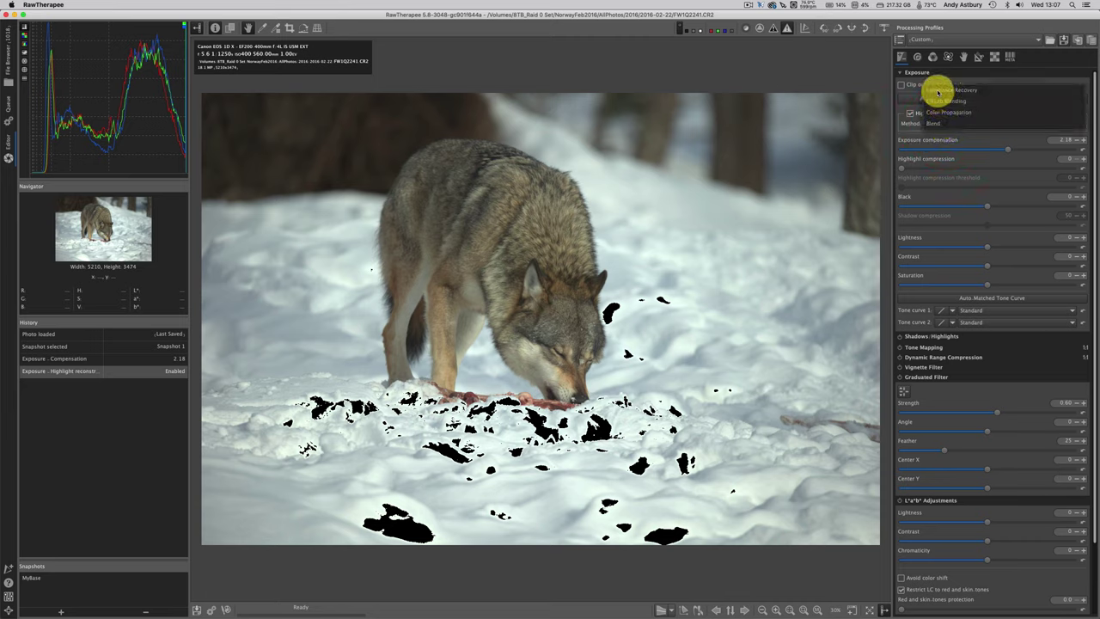
left_click(937, 90)
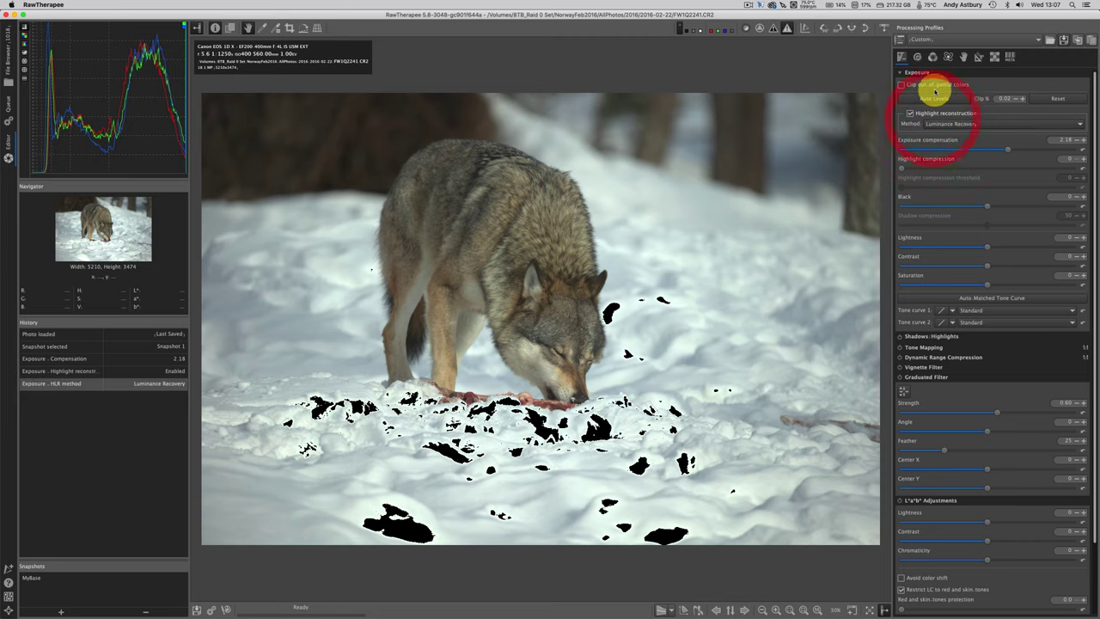
left_click(911, 171)
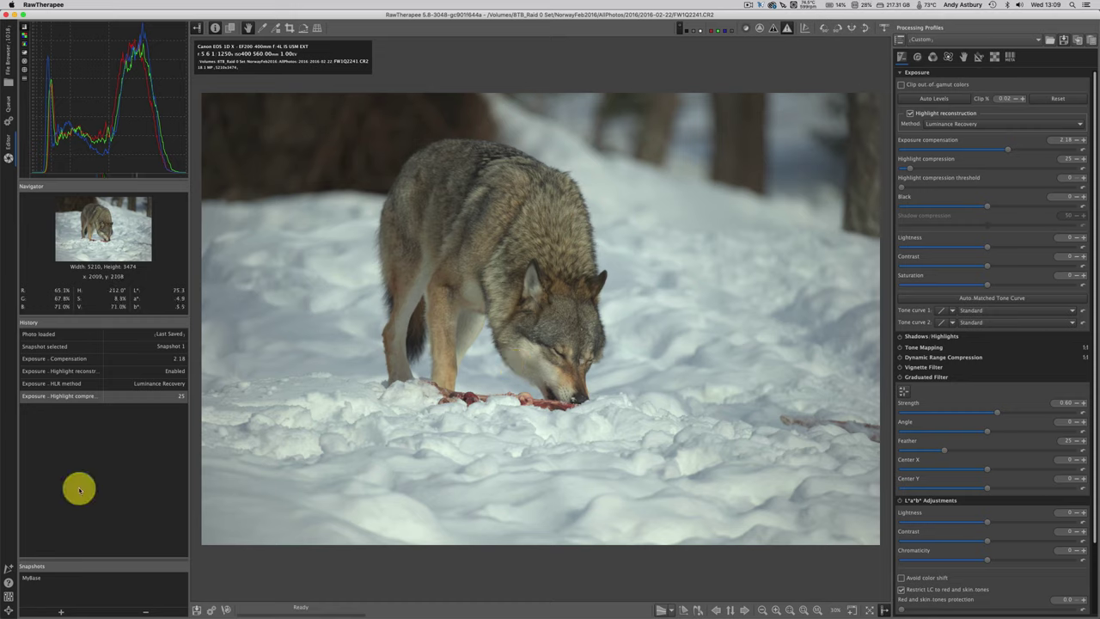
Add a second snapshot of the brightened settings and rename it ExpComp.
left_click(59, 611)
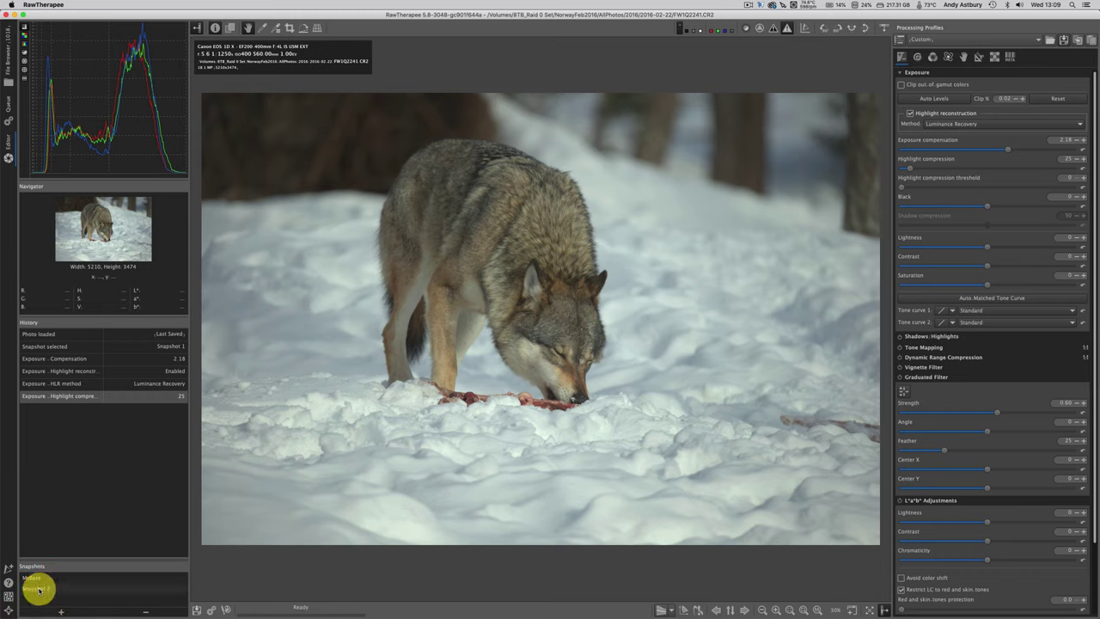
left_click(38, 588)
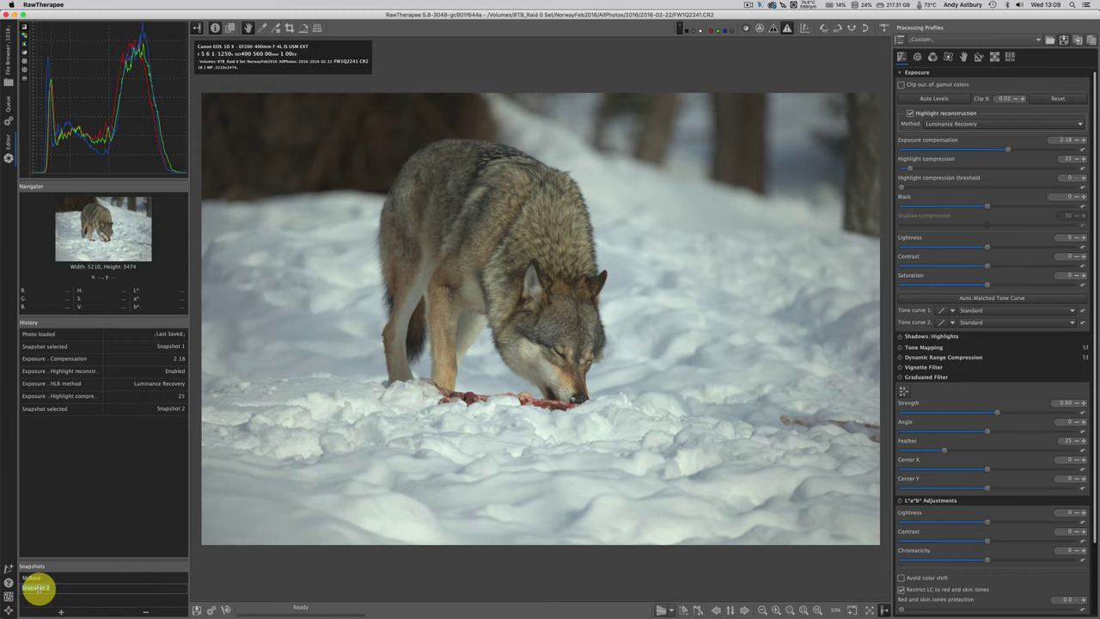
type("Ca")
left_click(39, 588)
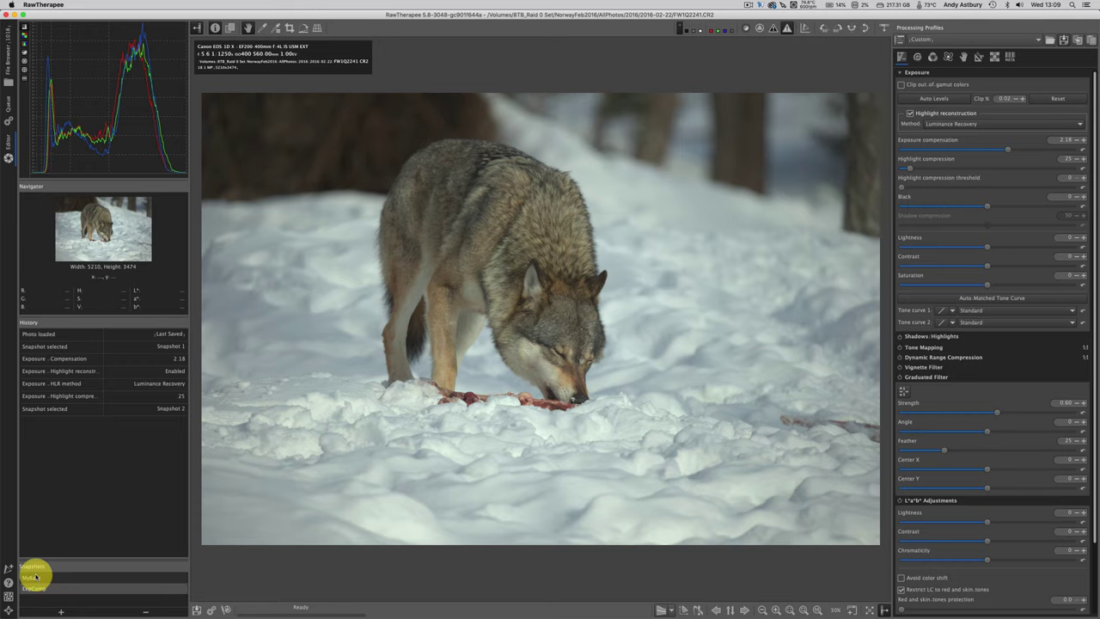
Restore the MyBase snapshot, returning exposure compensation to 0.00.
left_click(35, 579)
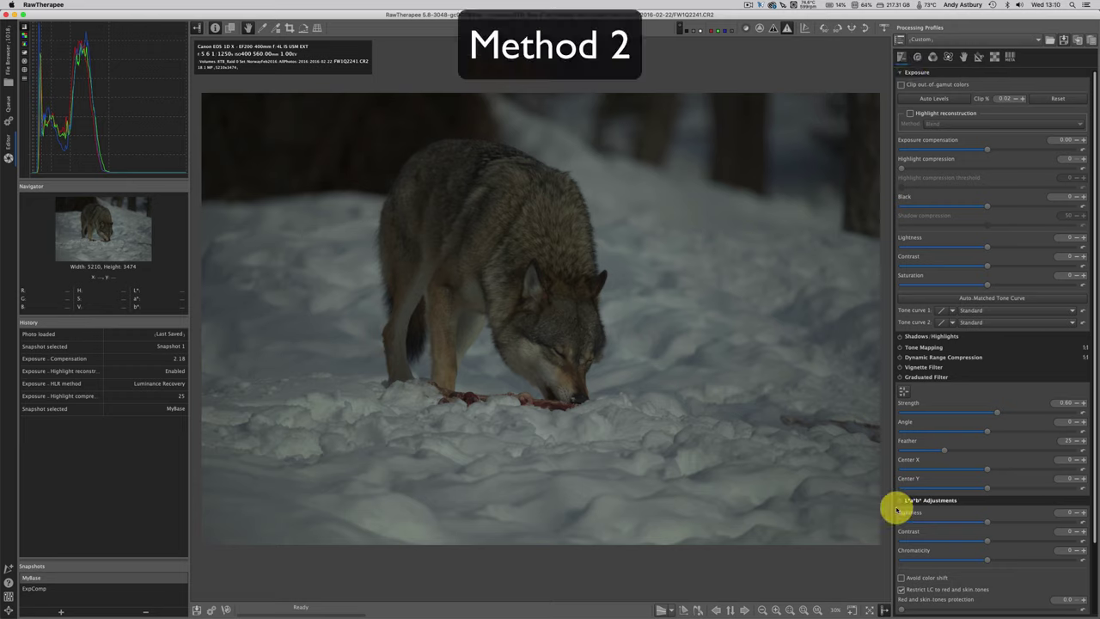
Collapse the Graduated Filter and switch on L*a*b* Adjustments.
left_click(928, 378)
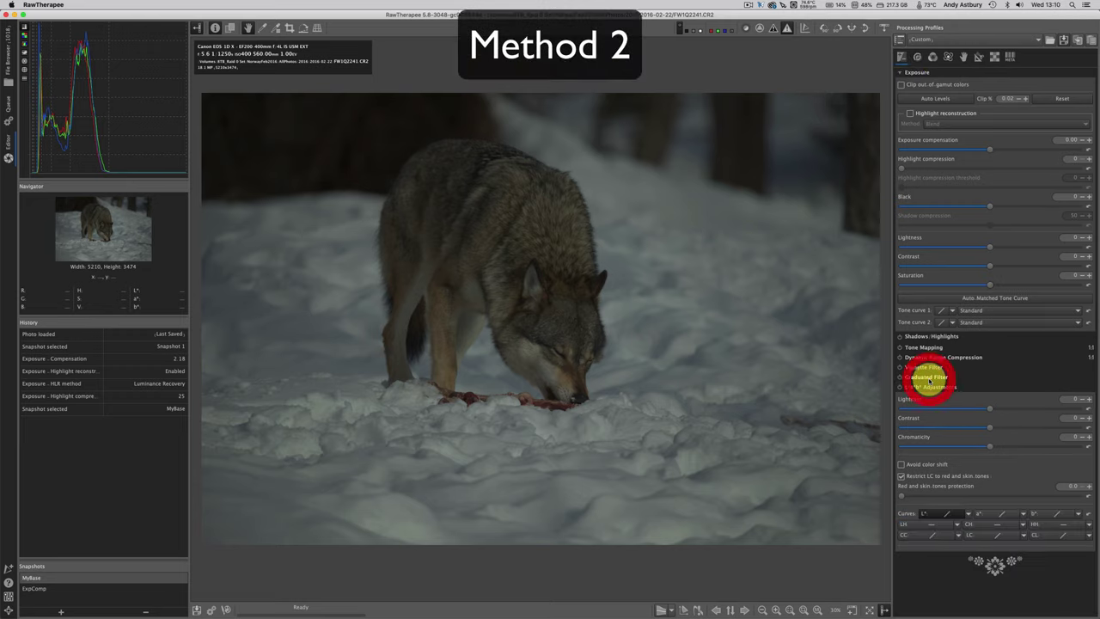
left_click(900, 388)
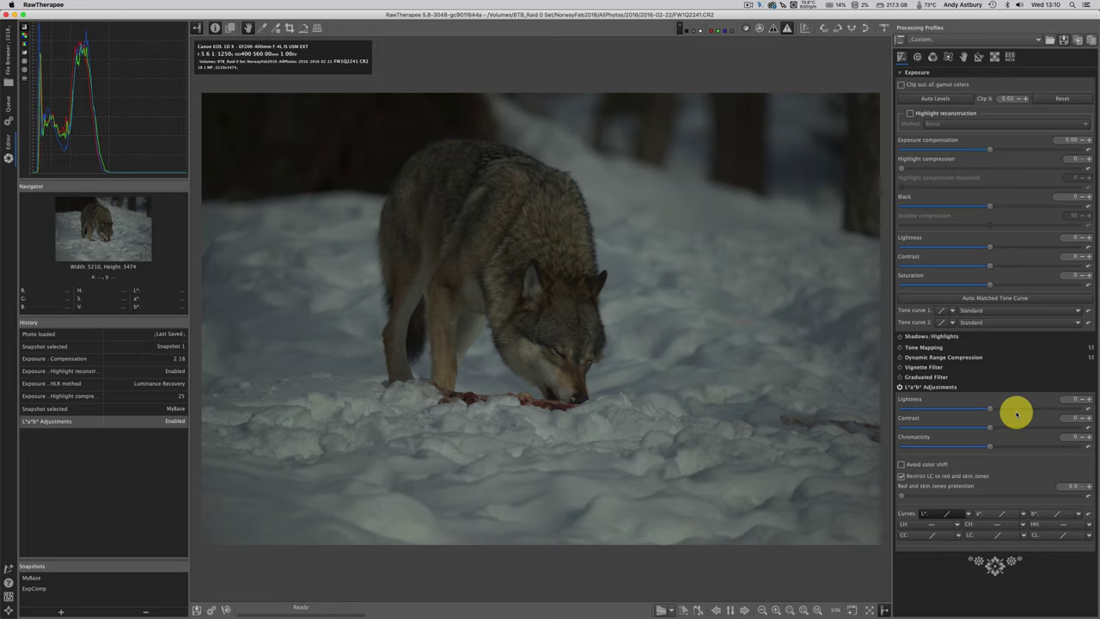
Raise L*a*b* Lightness to 23, then further to 36.
left_click(1014, 410)
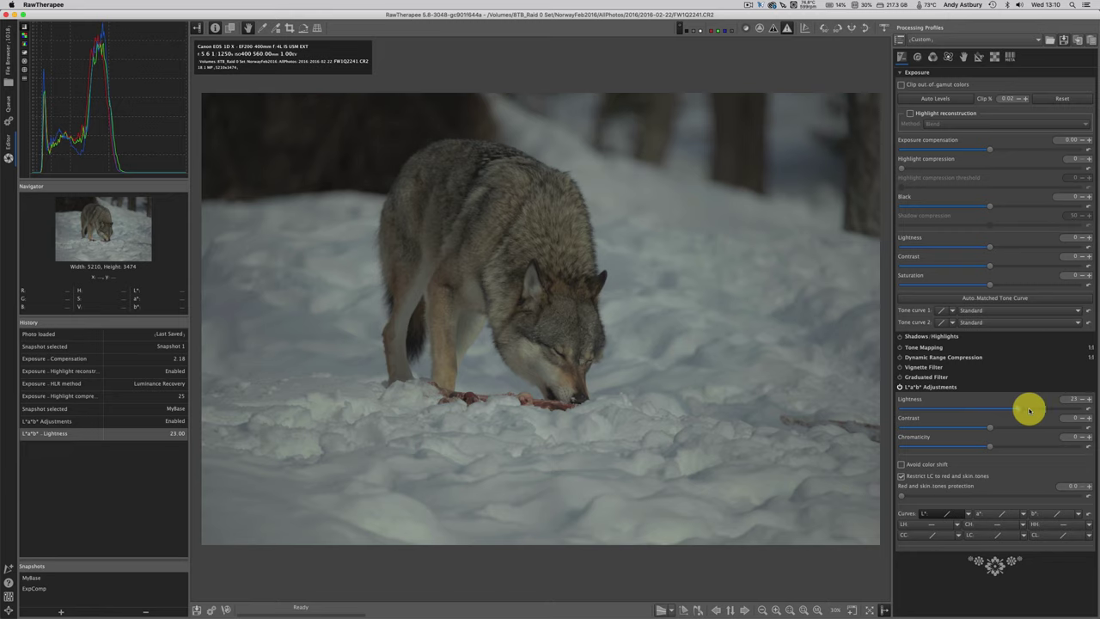
left_click(1030, 410)
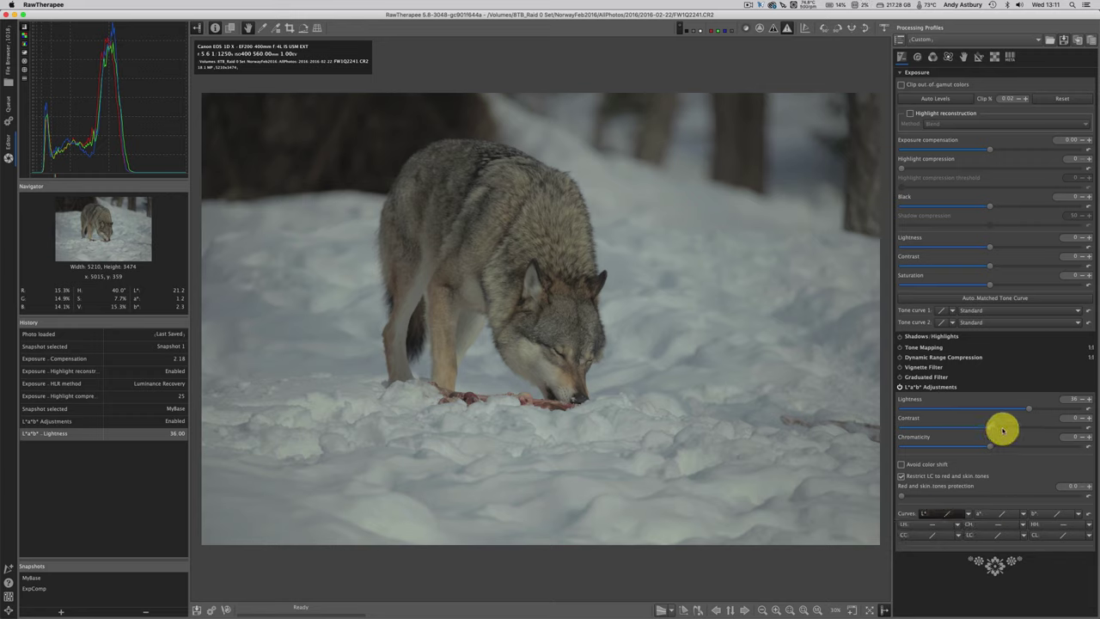
Set L*a*b* Contrast to 10 and Chromaticity to 28 on the wolf photo.
left_click(1003, 428)
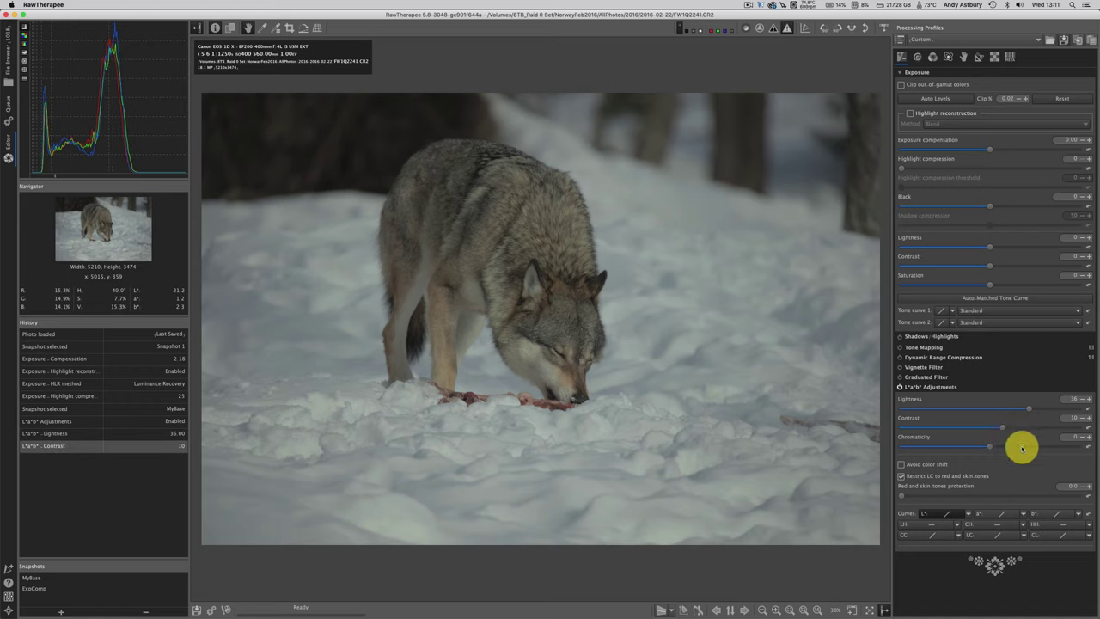
left_click(1021, 448)
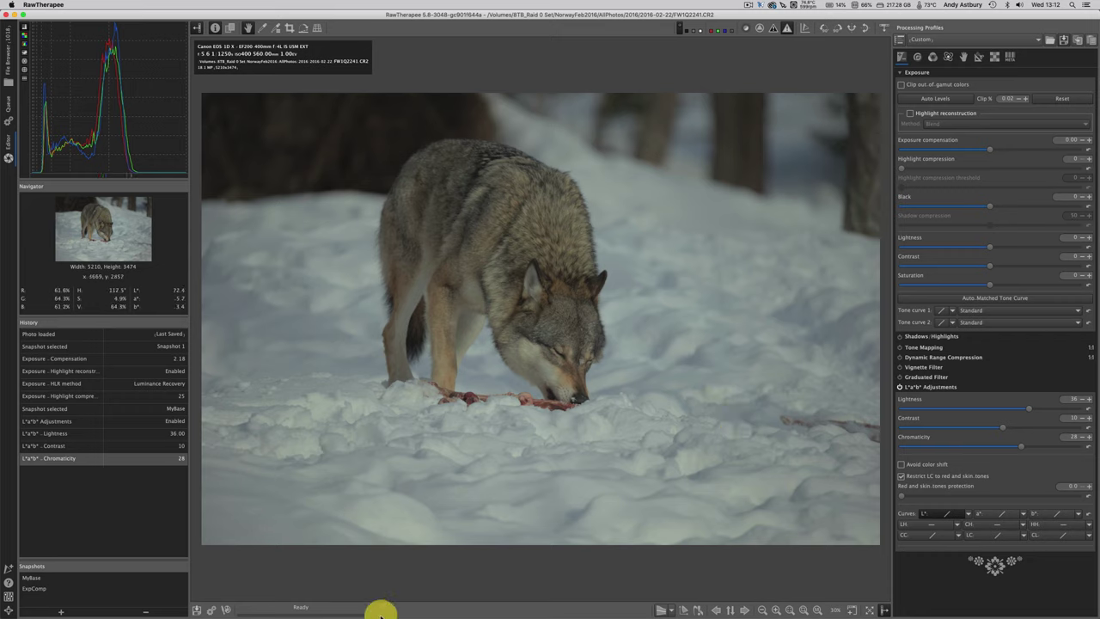
Save the current L*a*b* edit as a third snapshot named 'Lab'.
left_click(64, 611)
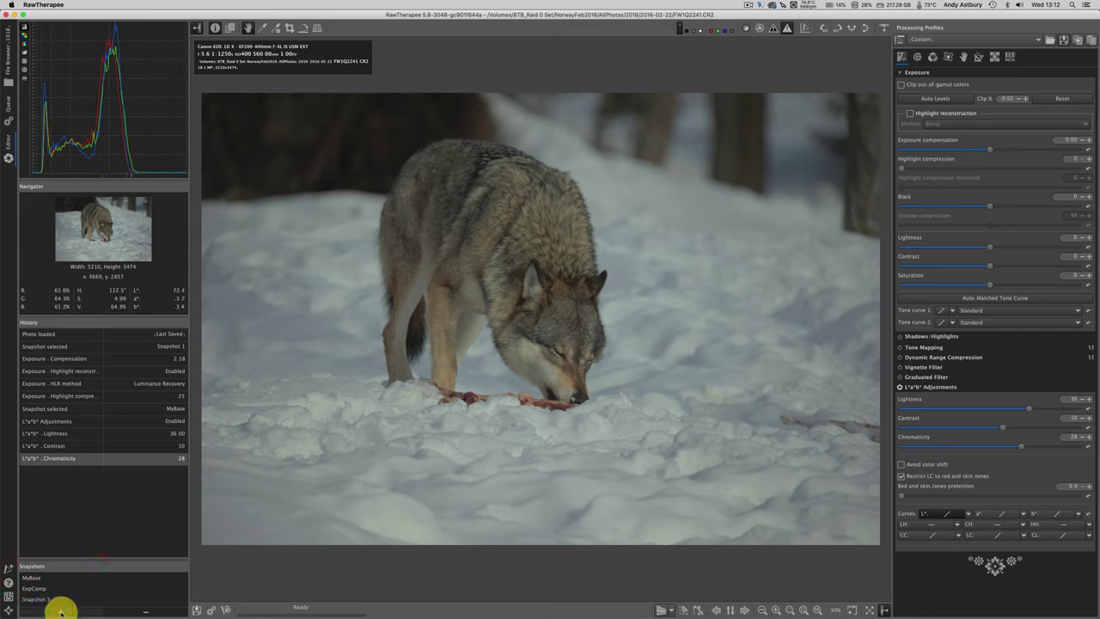
left_click(42, 600)
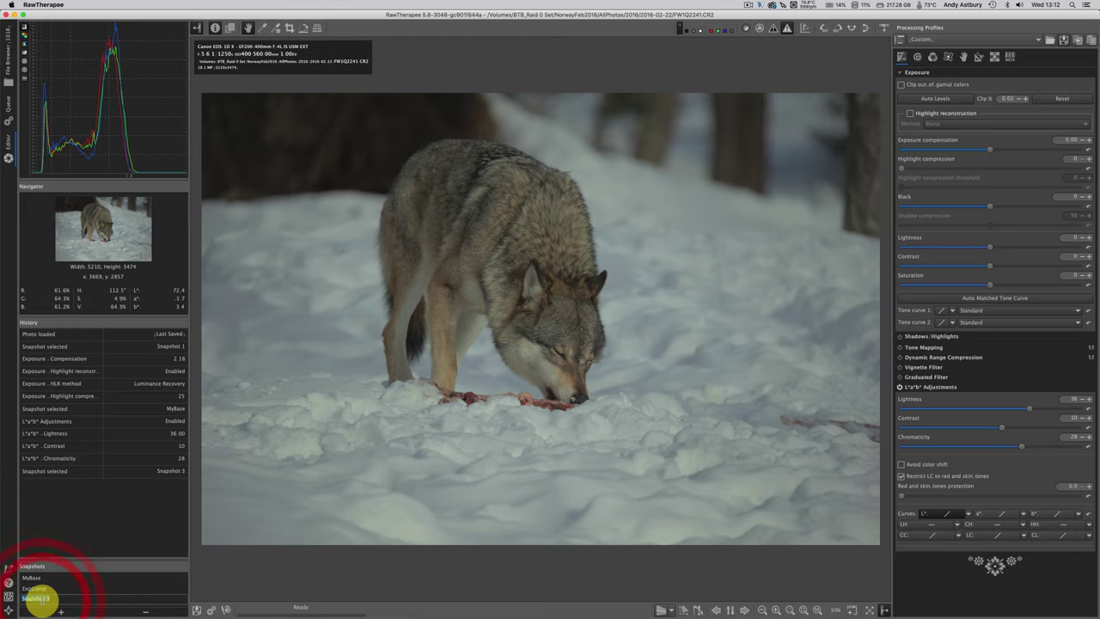
type("Lab")
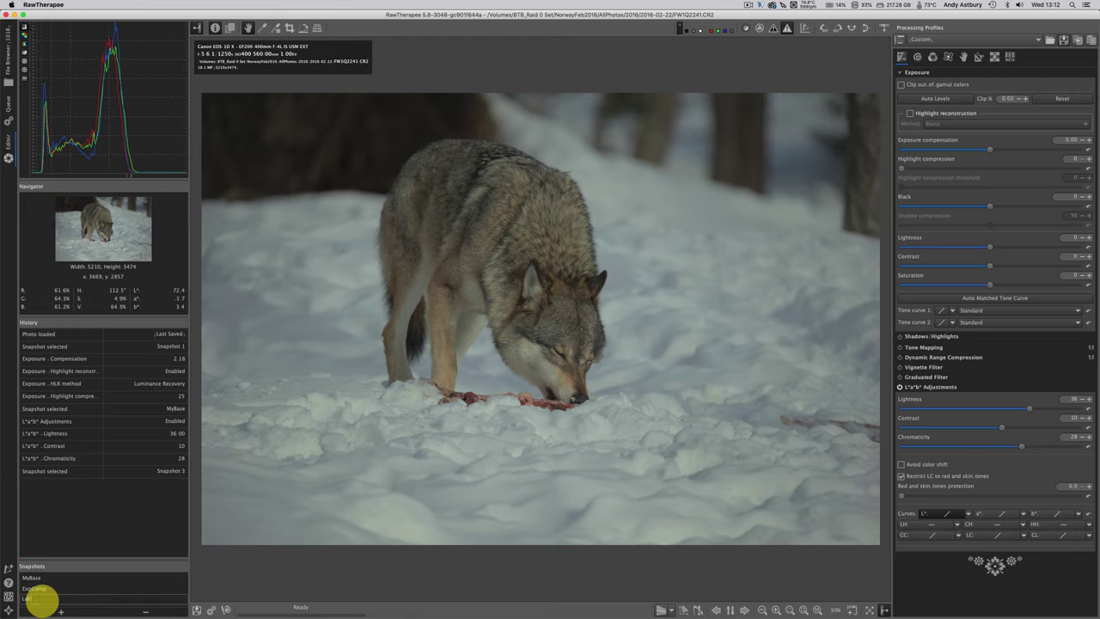
key("Return")
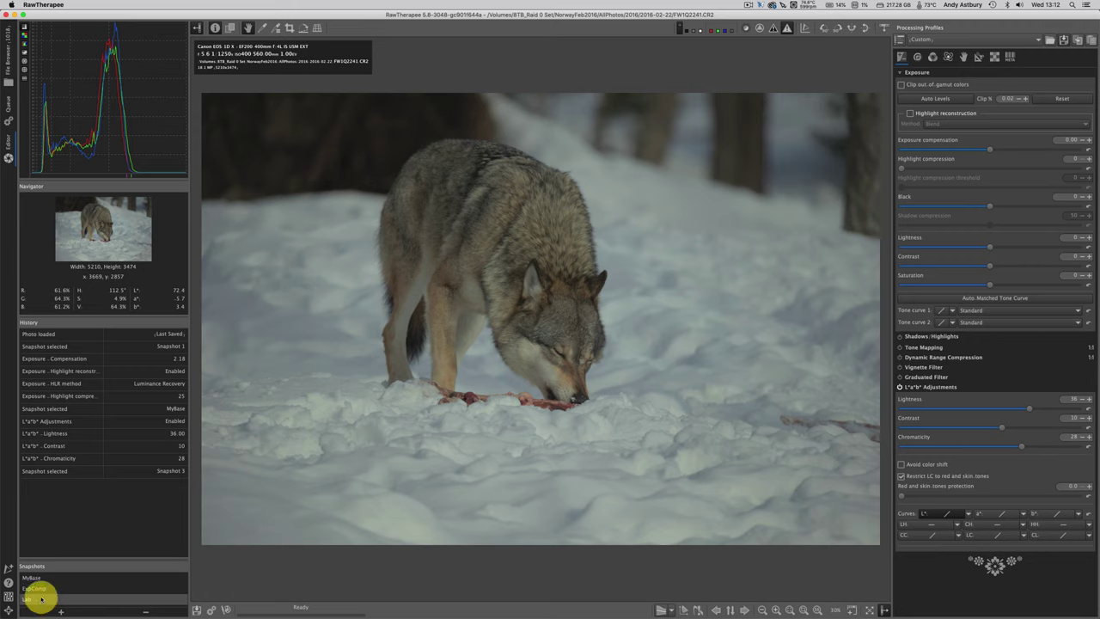
left_click(39, 589)
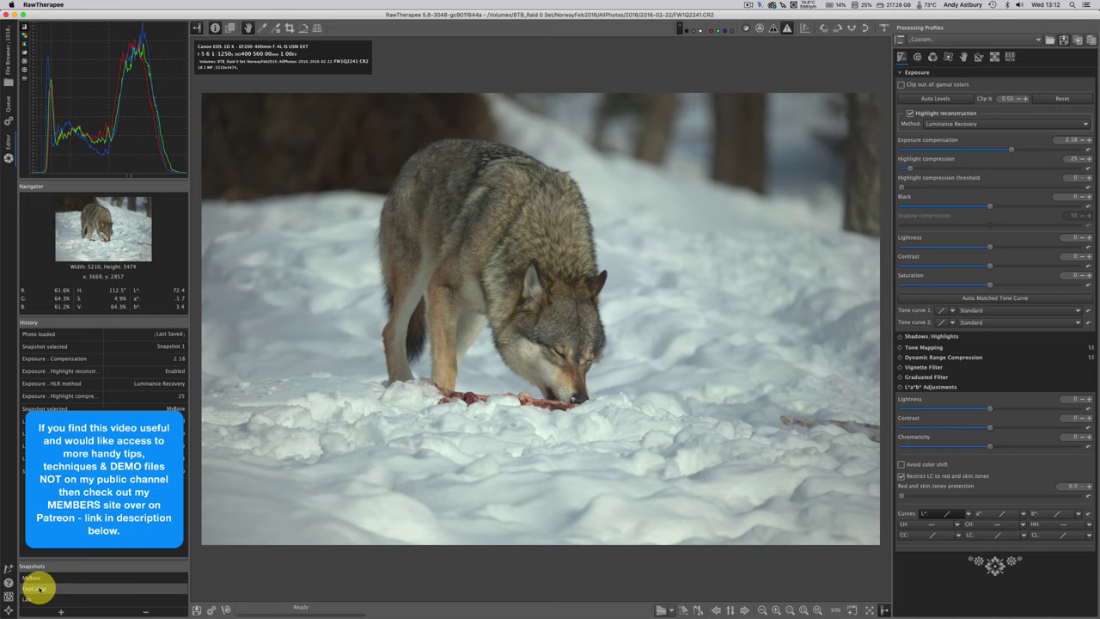
left_click(28, 600)
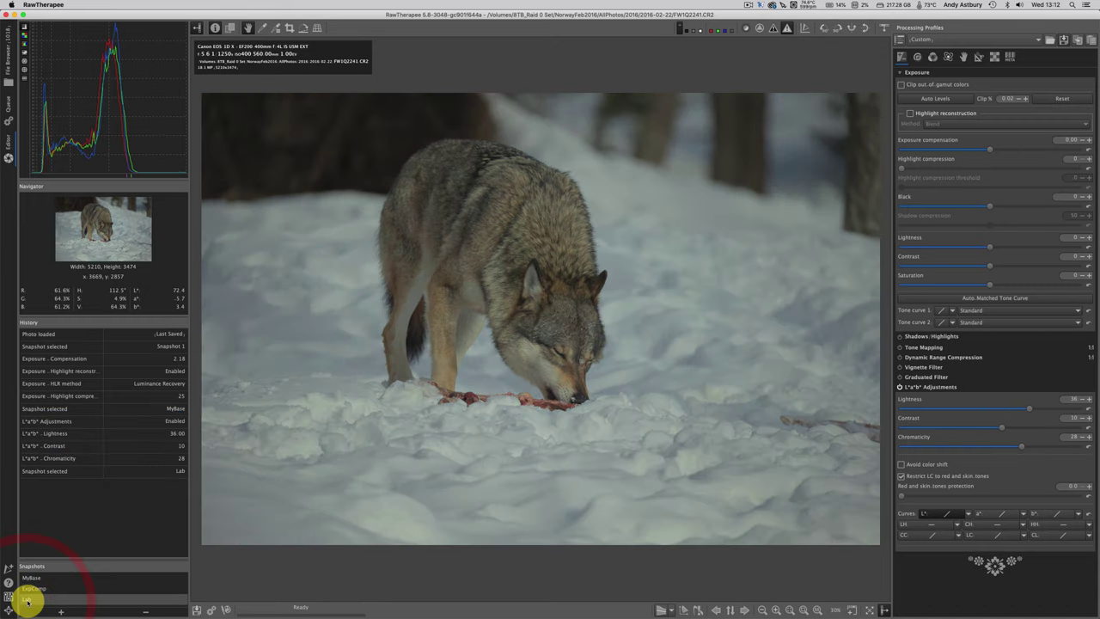
left_click(30, 589)
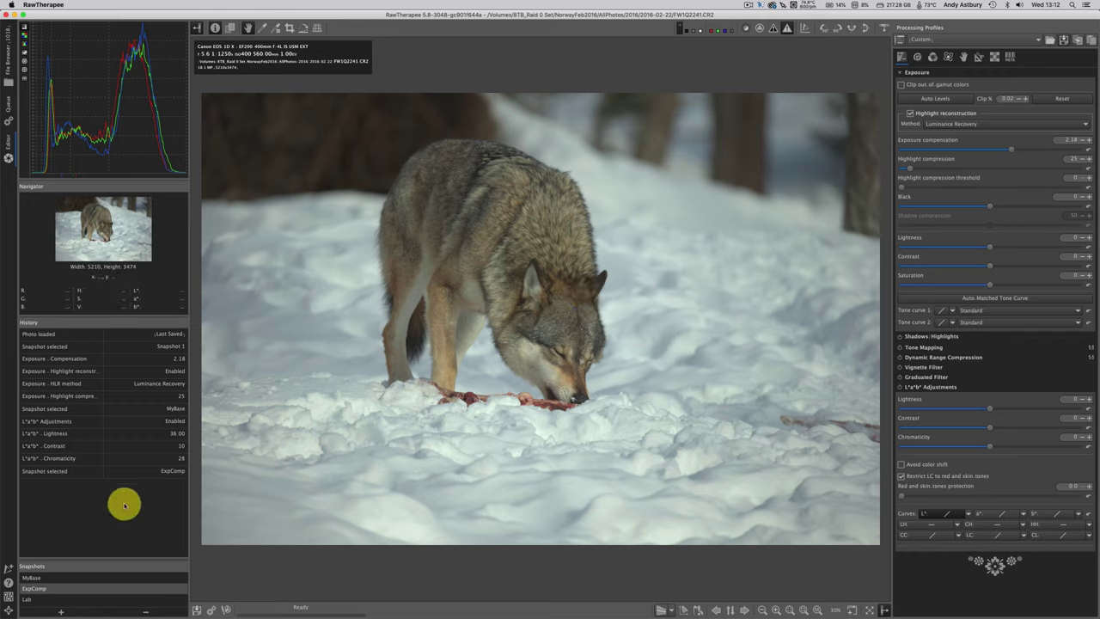
left_click(26, 599)
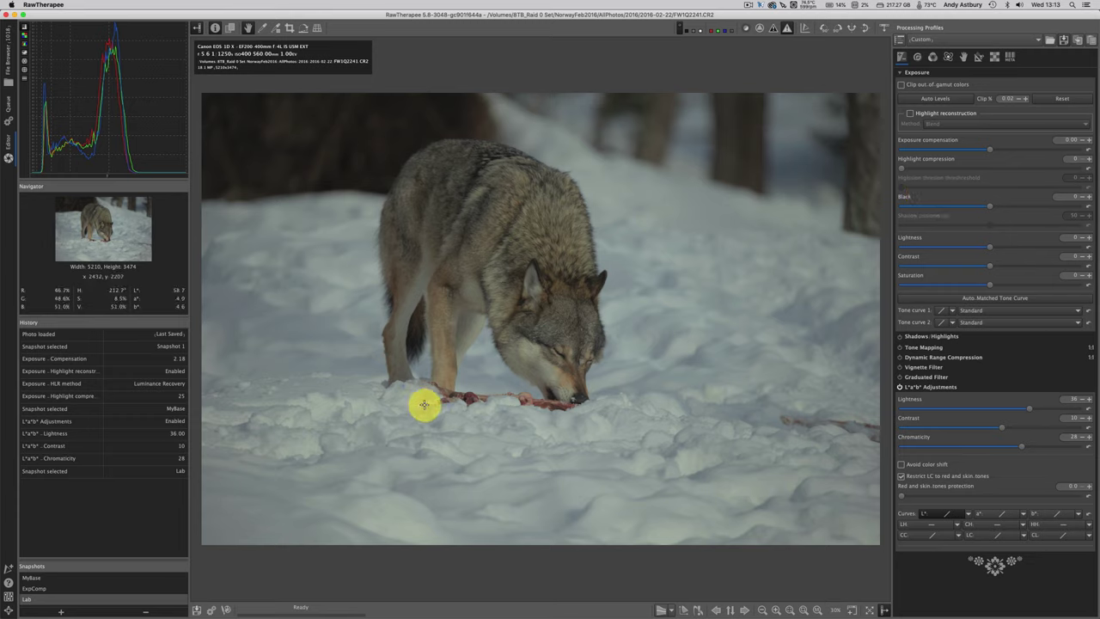
Restore the unedited MyBase snapshot and return the preview to its previous magnification.
left_click(32, 578)
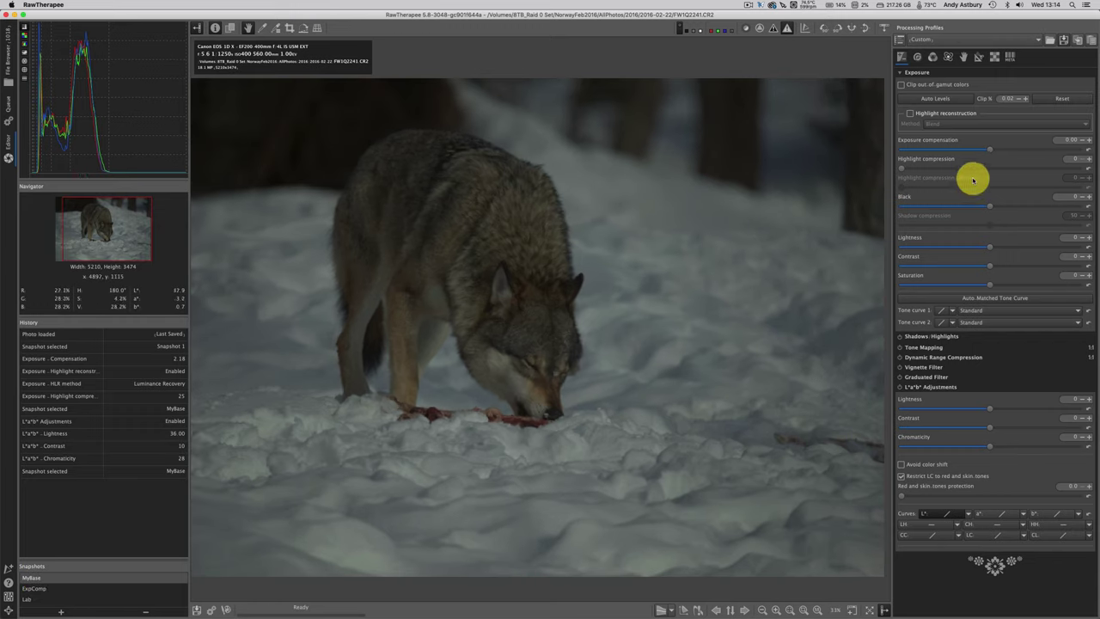
left_click(789, 610)
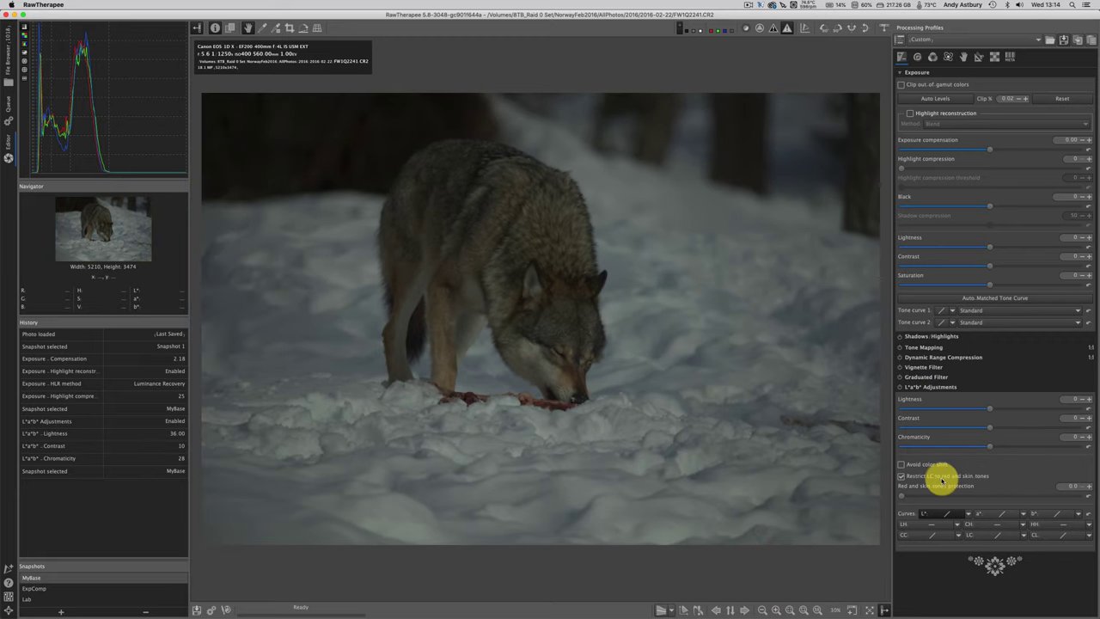
Show the Color tools with Color Management's Abstract Profile options in view.
left_click(933, 58)
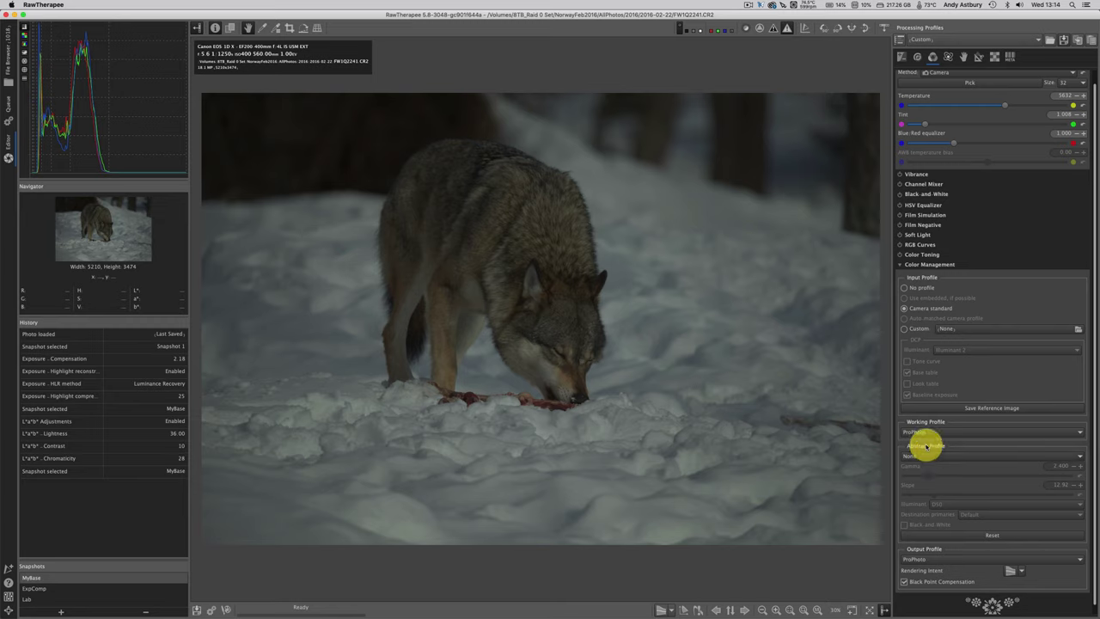
mouse_move(927, 445)
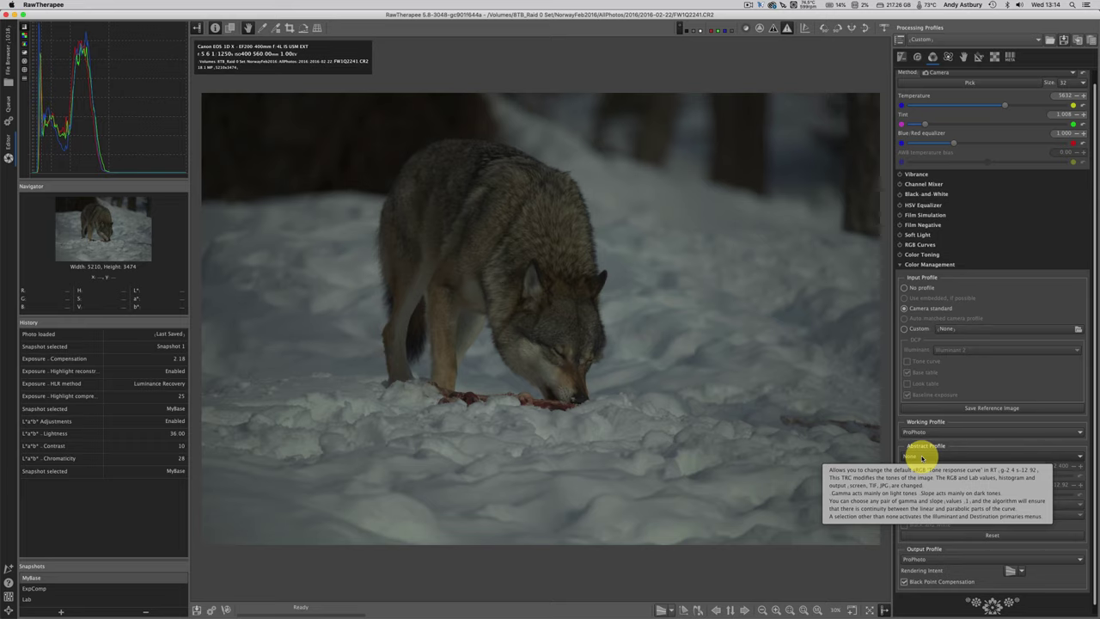
Change the Abstract Profile from None to Custom.
left_click(922, 458)
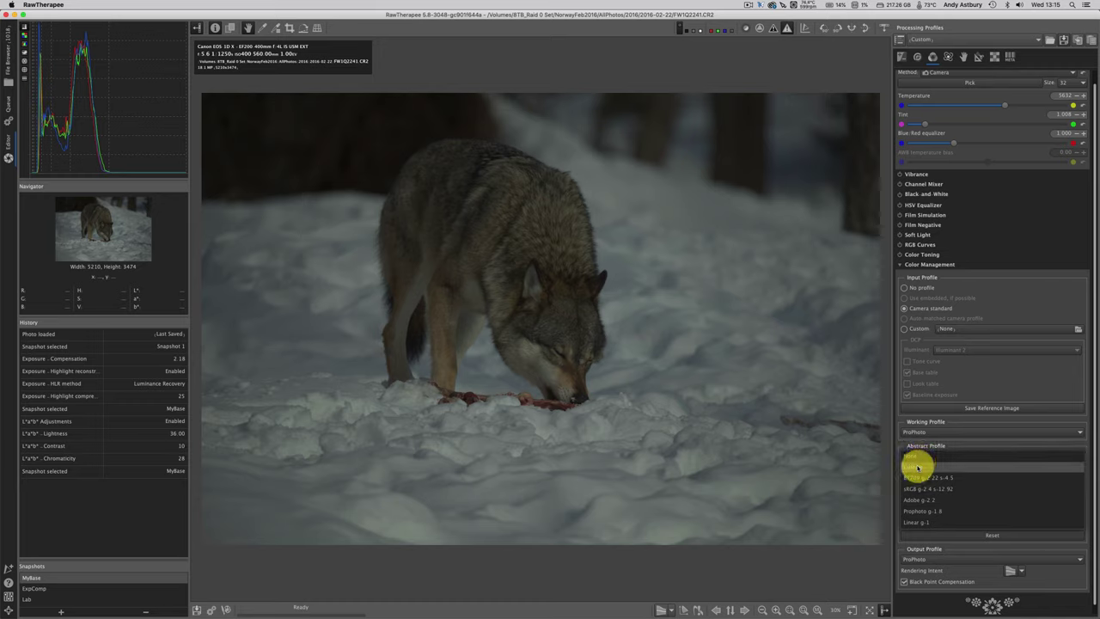
left_click(917, 466)
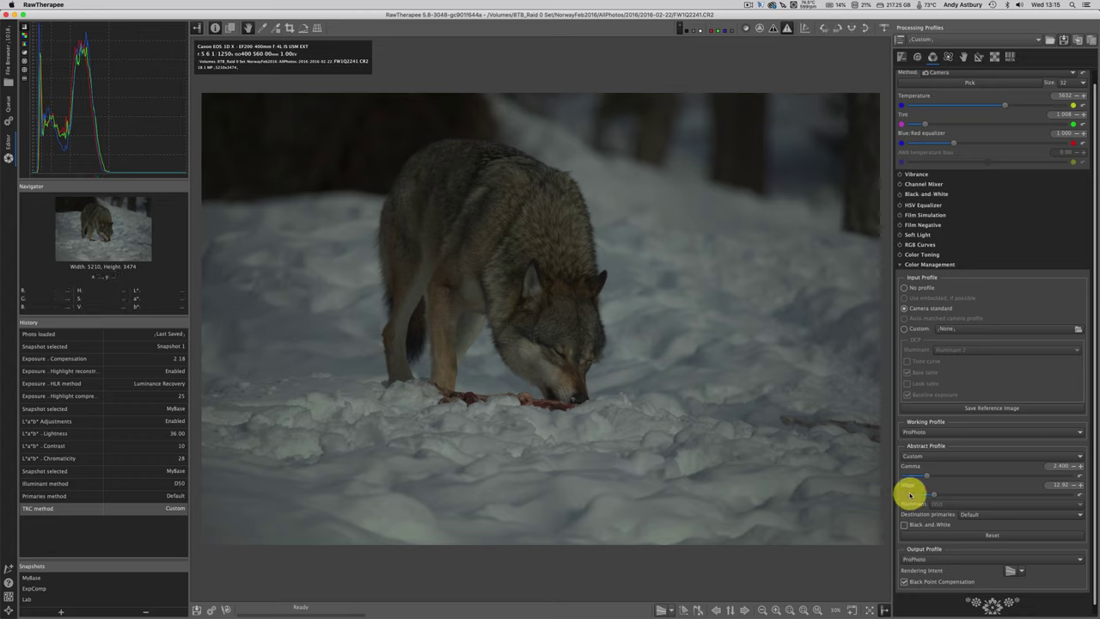
Review the Custom abstract profile's tone response curve at gamma 2.400 and slope 12.92.
mouse_move(909, 481)
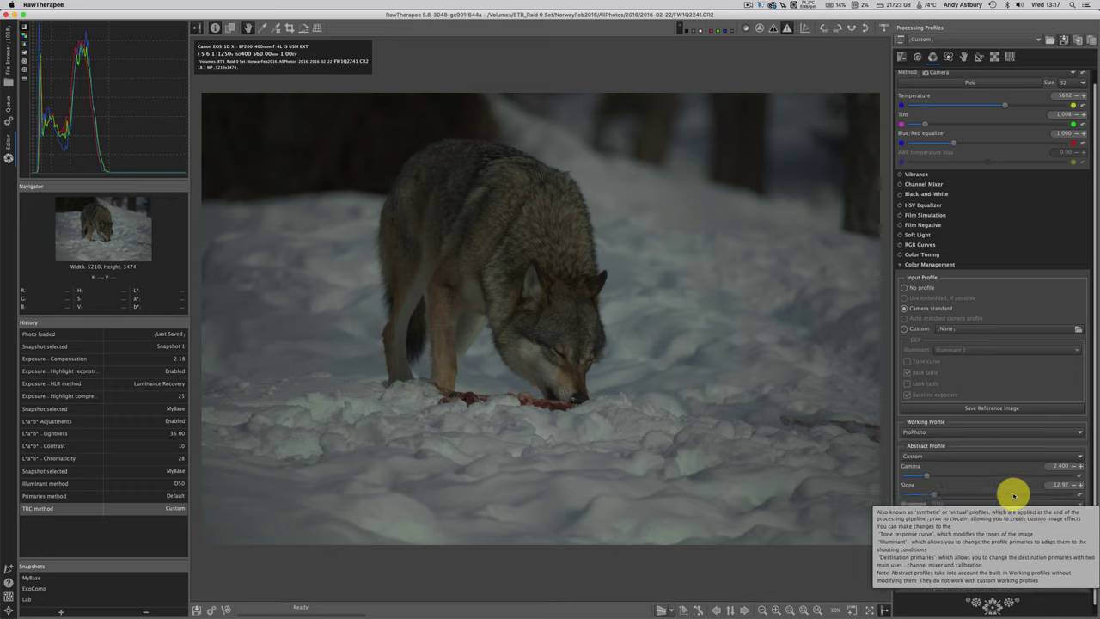
Try Abstract Profile slopes of about 106 and 128, then reset the slope to 4.50.
left_click(1014, 496)
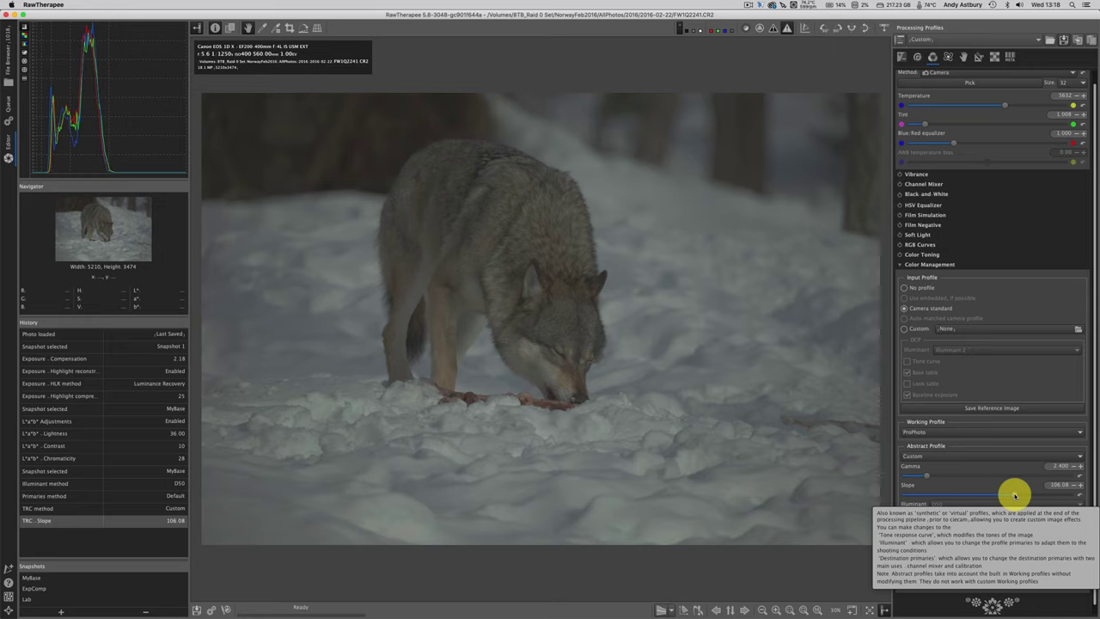
left_click(1082, 496)
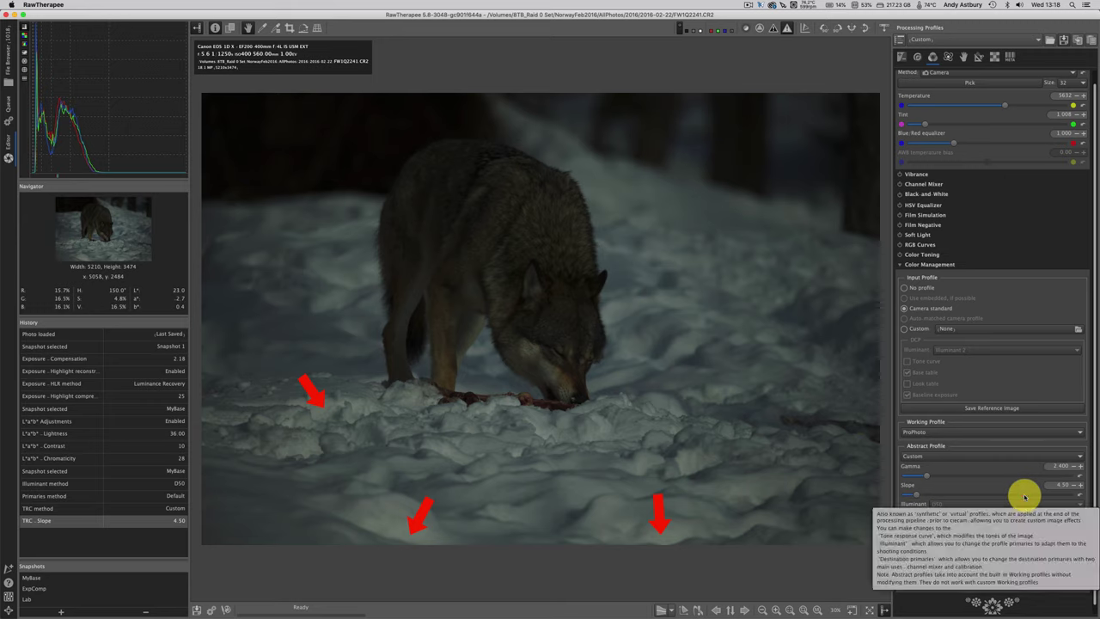
left_click(1026, 497)
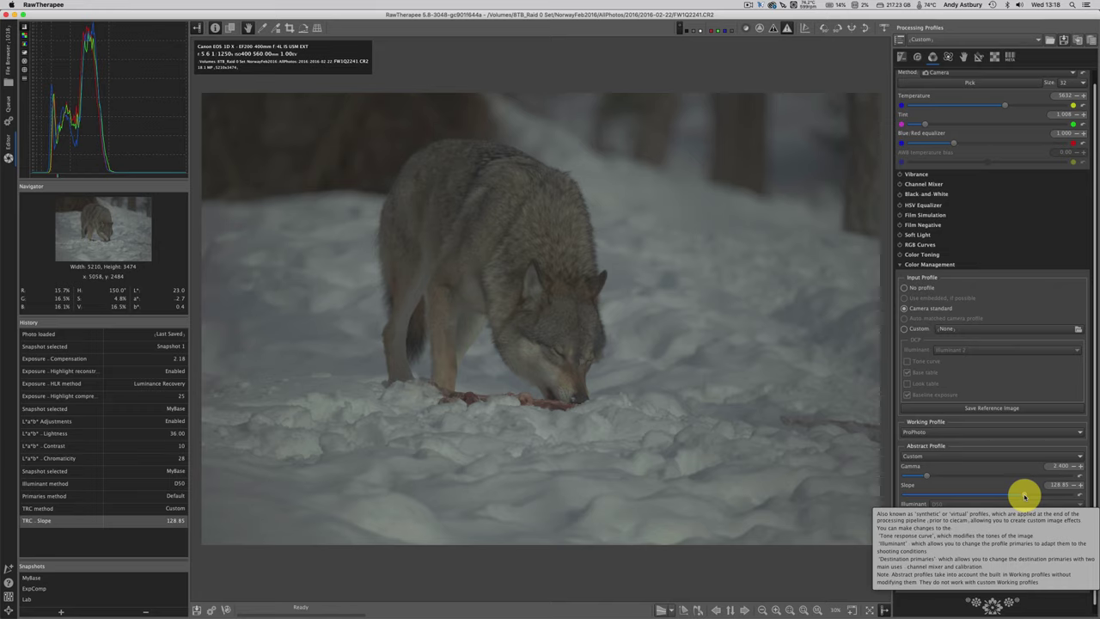
left_click(1080, 496)
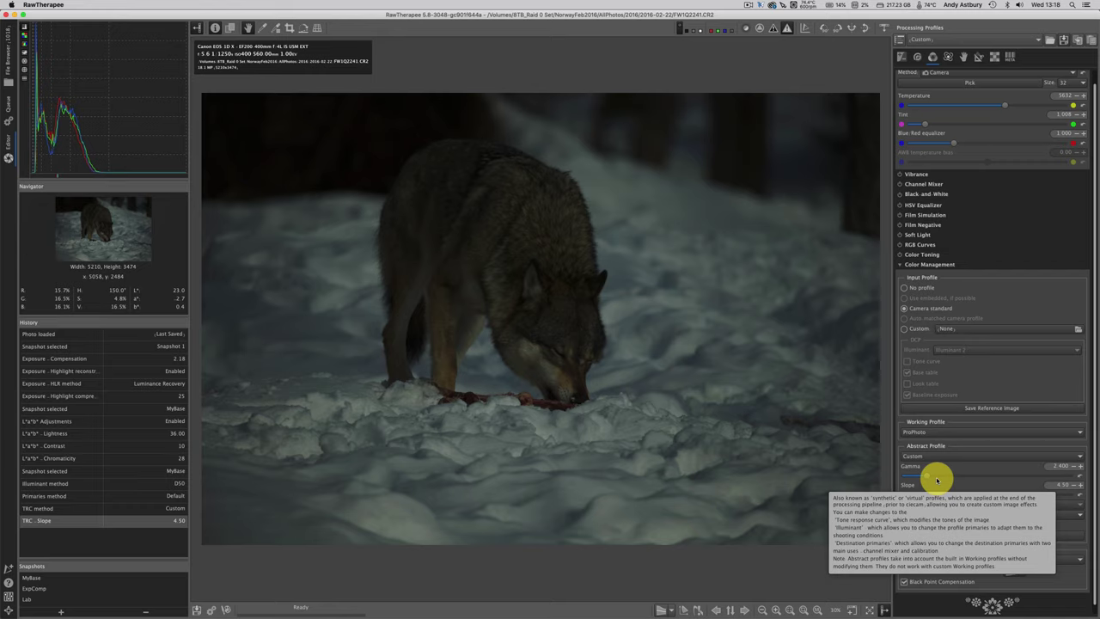
Try higher Abstract Profile gamma, reset it to 2.222, and raise slope to 30.76.
left_click(1000, 477)
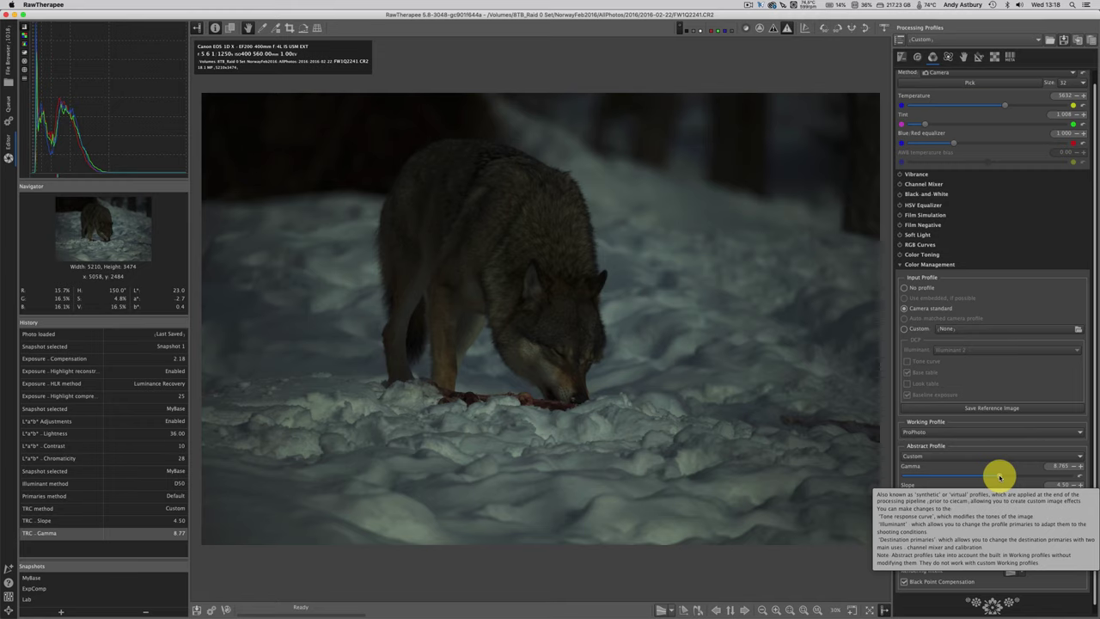
left_click(1048, 478)
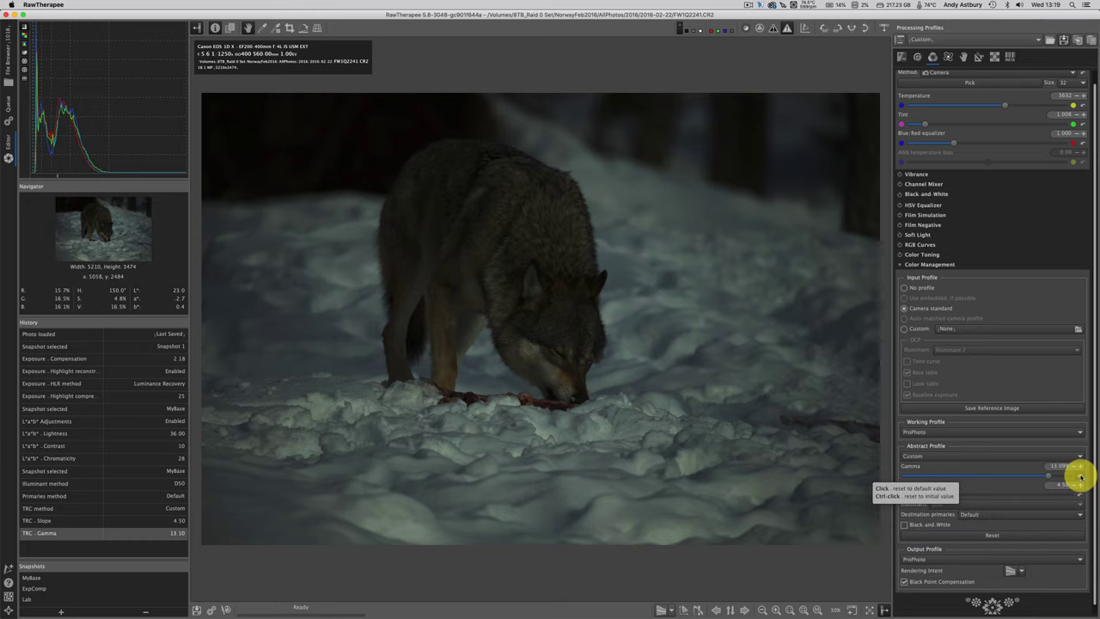
left_click(1080, 477)
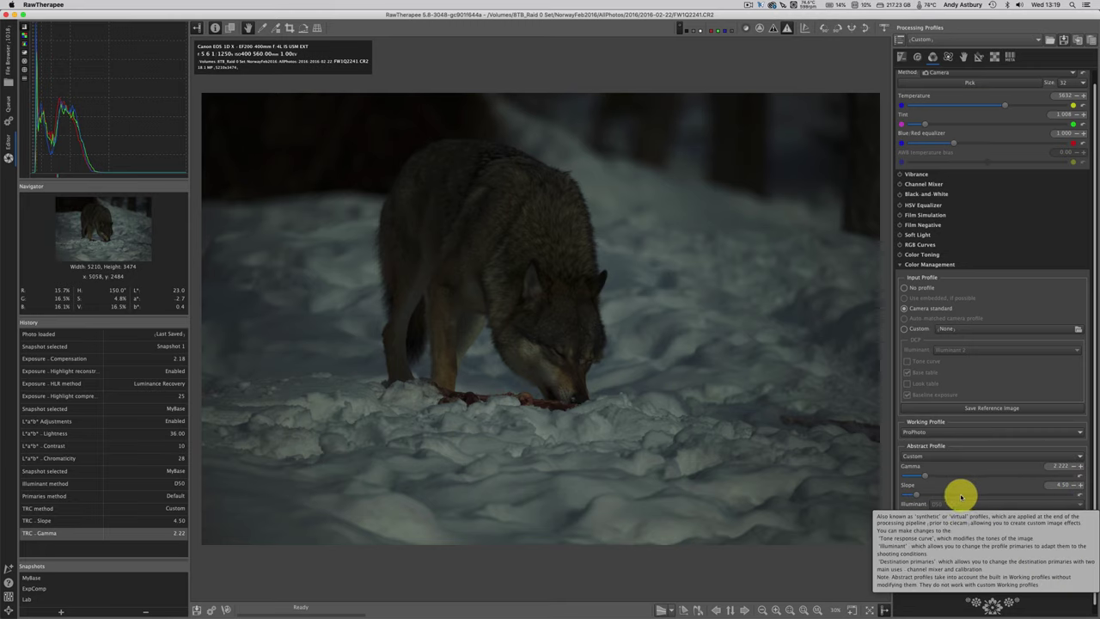
left_click(962, 495)
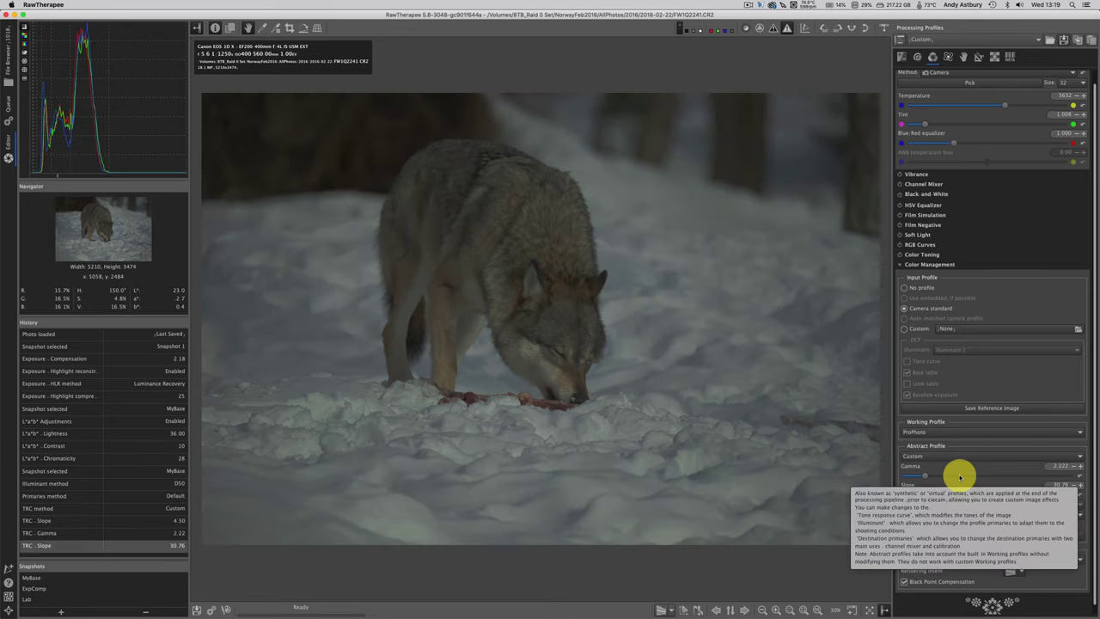
Experiment with Abstract Profile gamma and slope, settling on gamma 7.434 and slope 38.65.
left_click(960, 476)
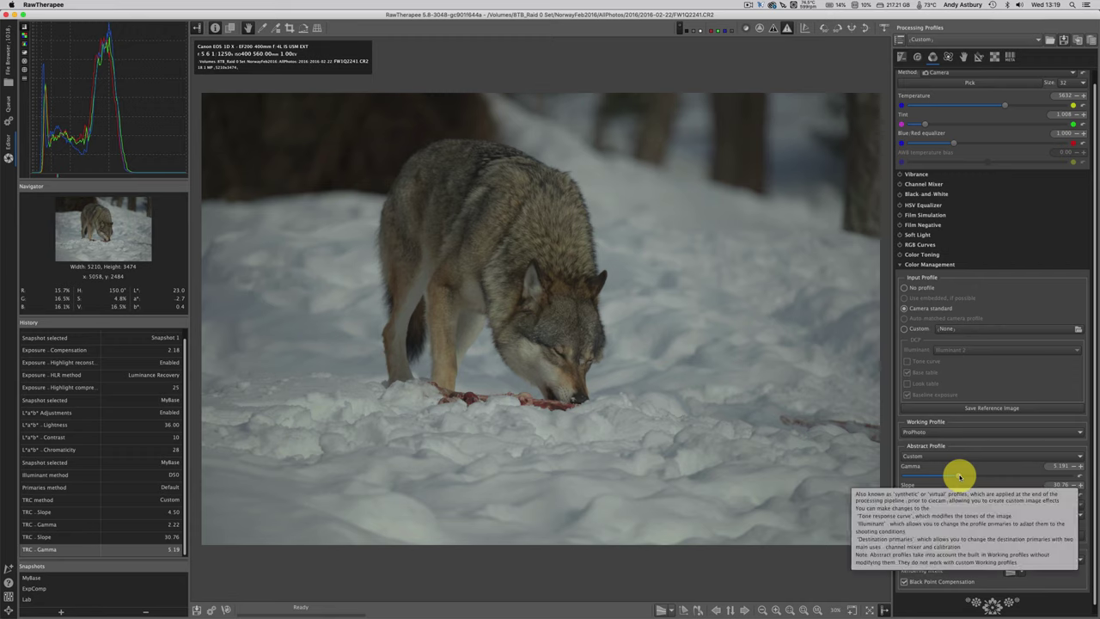
left_click(1004, 477)
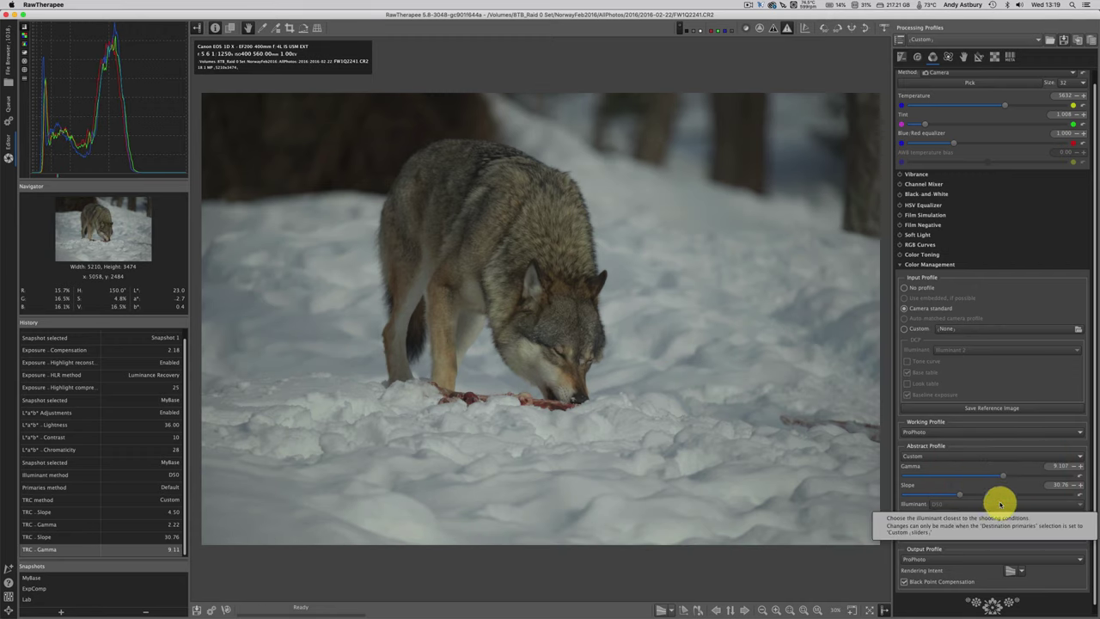
left_click(991, 495)
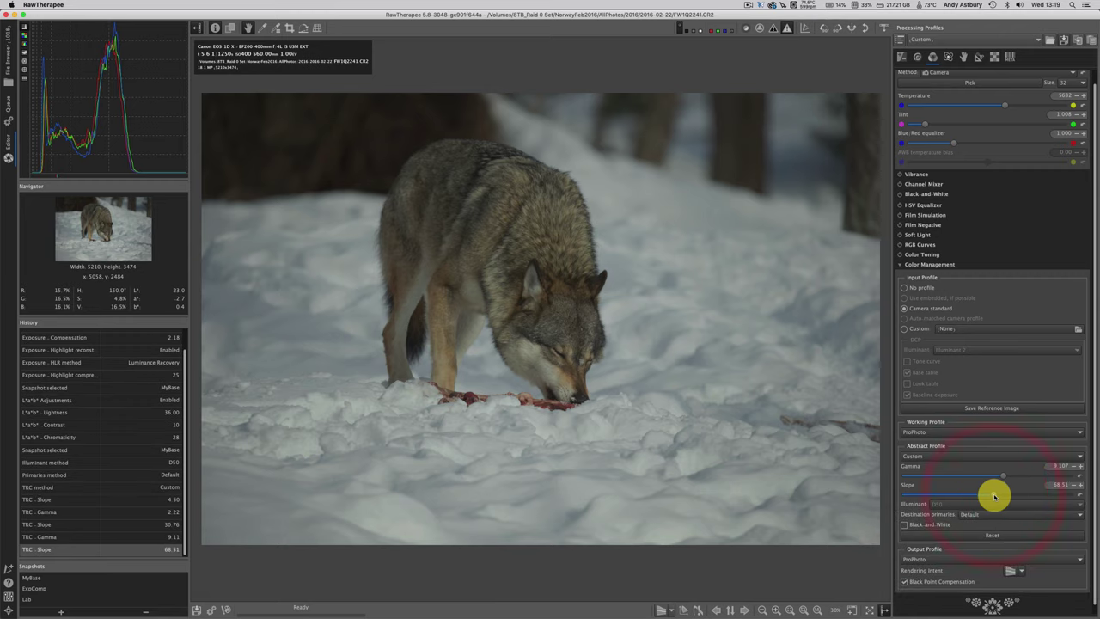
left_click(1040, 478)
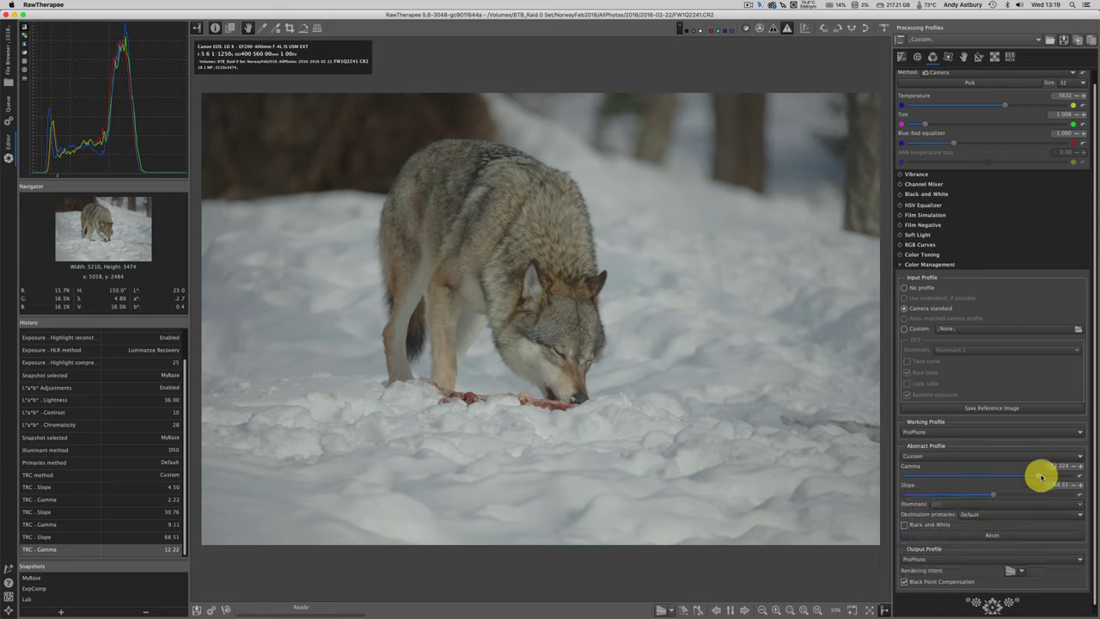
left_click_drag(1039, 478, 967, 496)
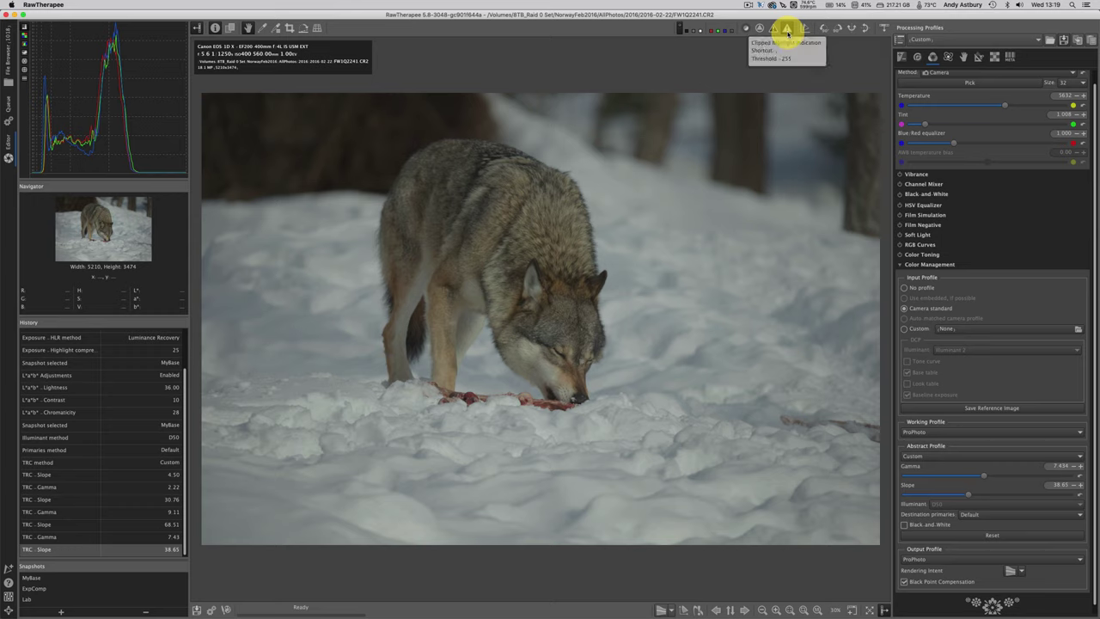
Turn on the clipped highlight warning for the wolf preview.
left_click(787, 31)
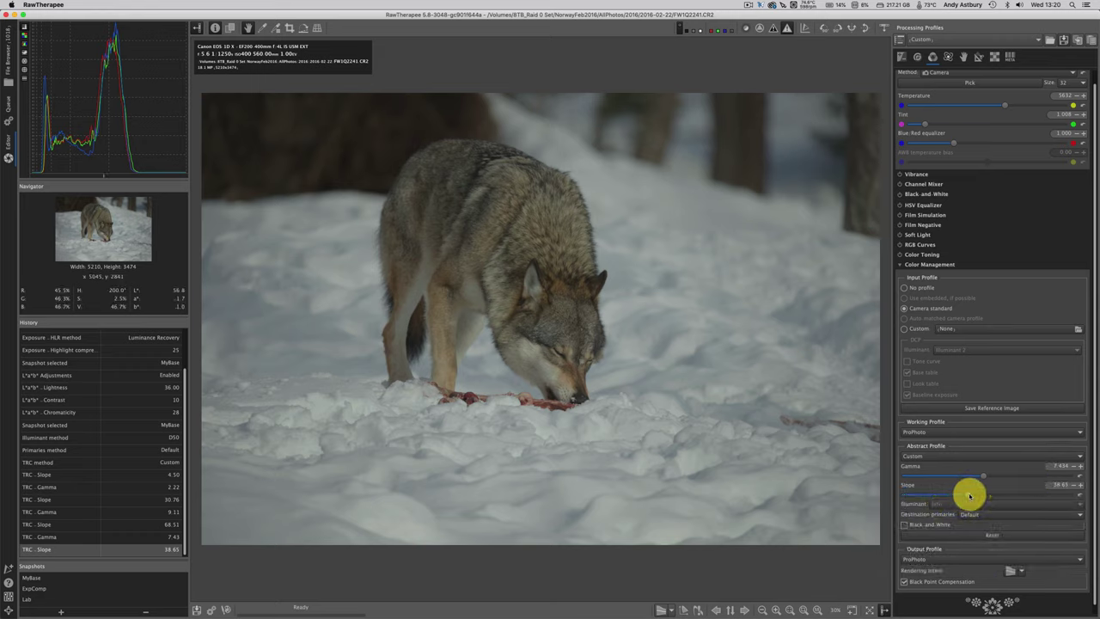
Fine-tune the abstract profile, settling on slope 48.37 and gamma 7.624.
mouse_move(969, 496)
left_mouse_down()
mouse_move(980, 496)
mouse_move(969, 496)
left_mouse_up()
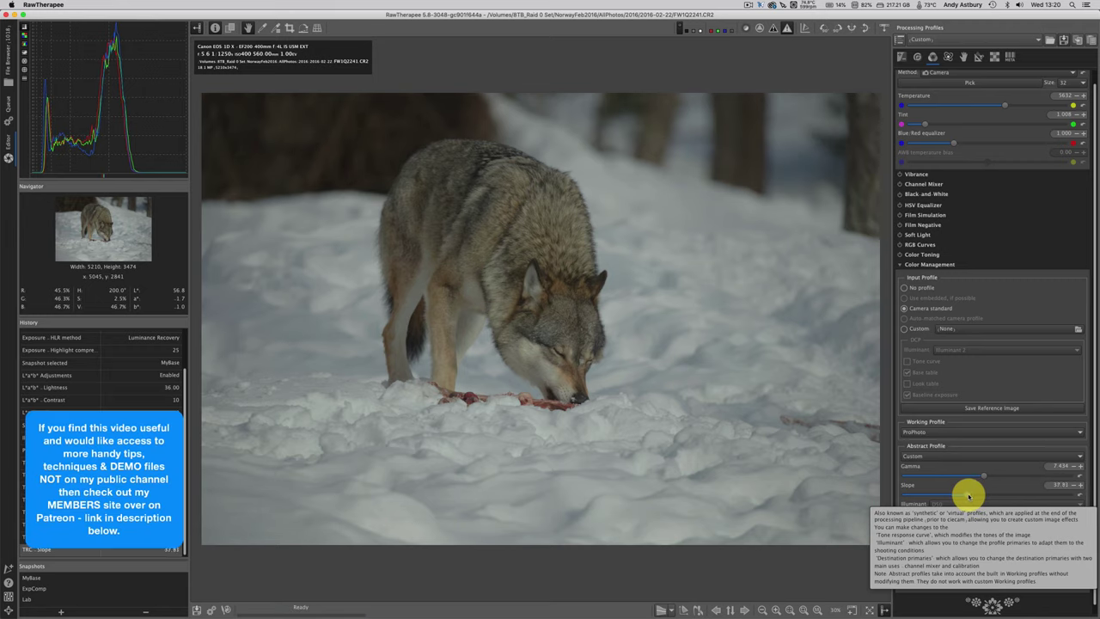
left_click_drag(970, 493, 992, 475)
left_click(992, 475)
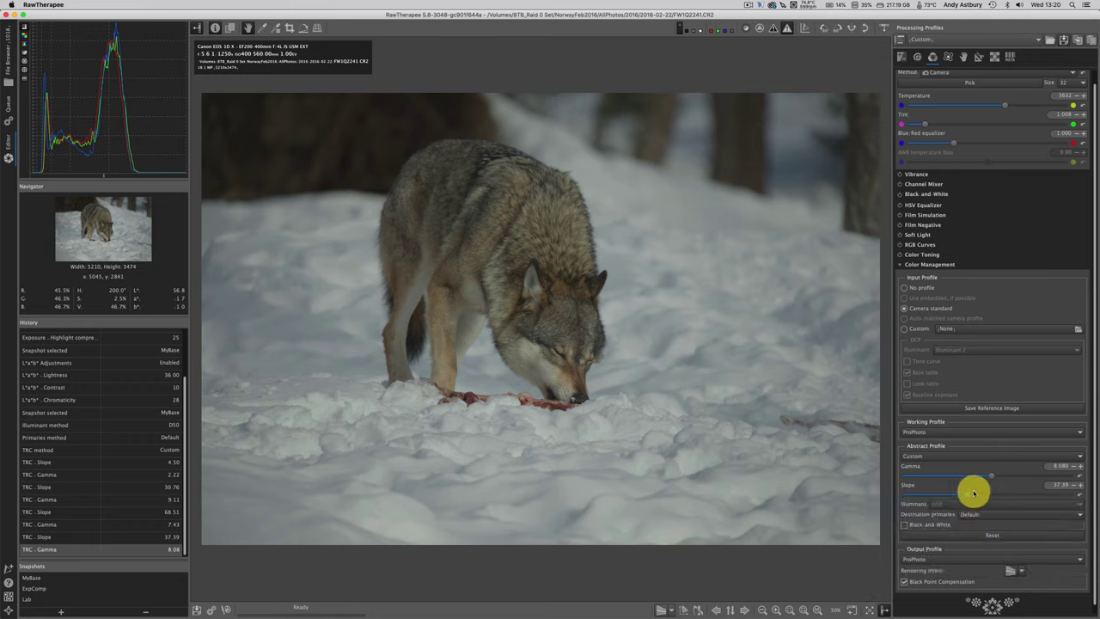
left_click_drag(967, 496, 982, 495)
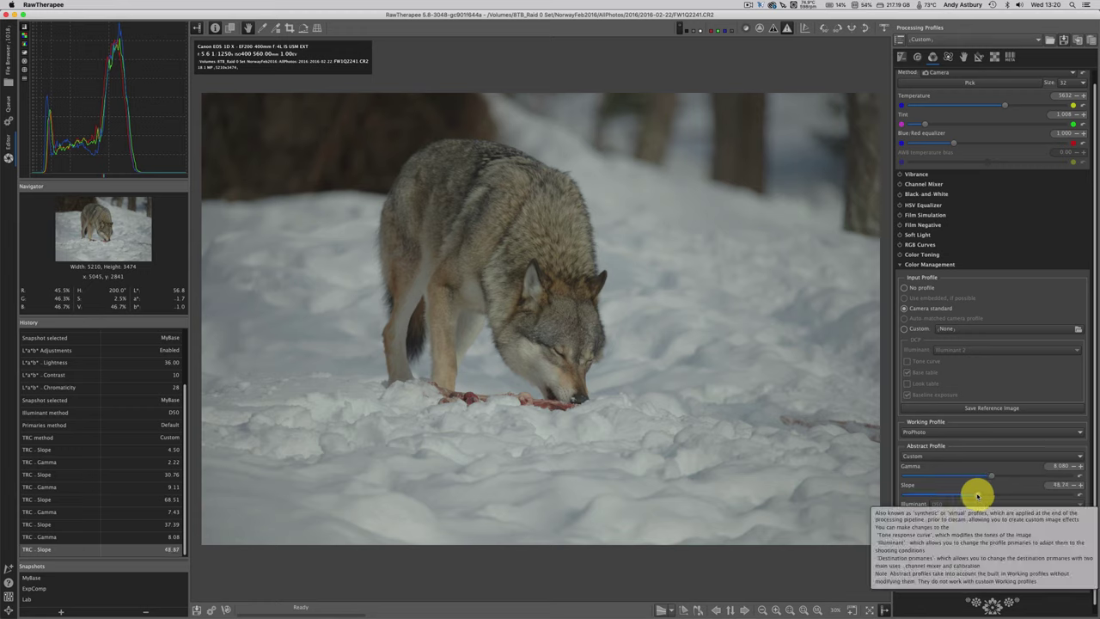
left_click(980, 494)
left_click_drag(992, 475, 987, 475)
left_click(987, 475)
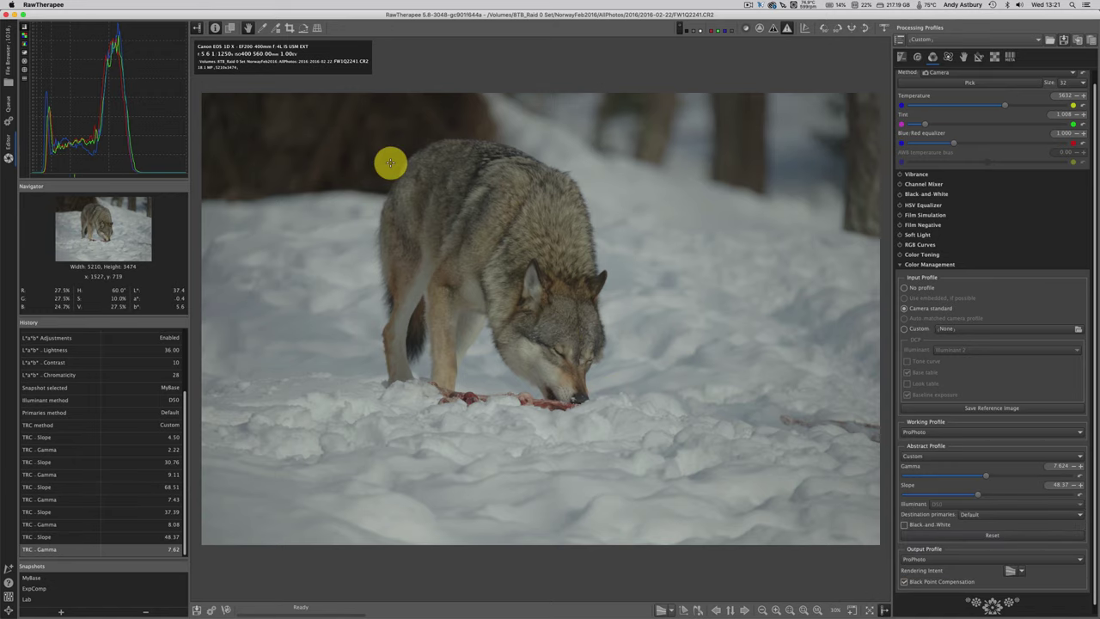
Zoom the preview in and pan onto the dark background behind the wolf.
scroll(384, 156, "up", 1)
scroll(384, 156, "up", 1)
scroll(384, 156, "up", 3)
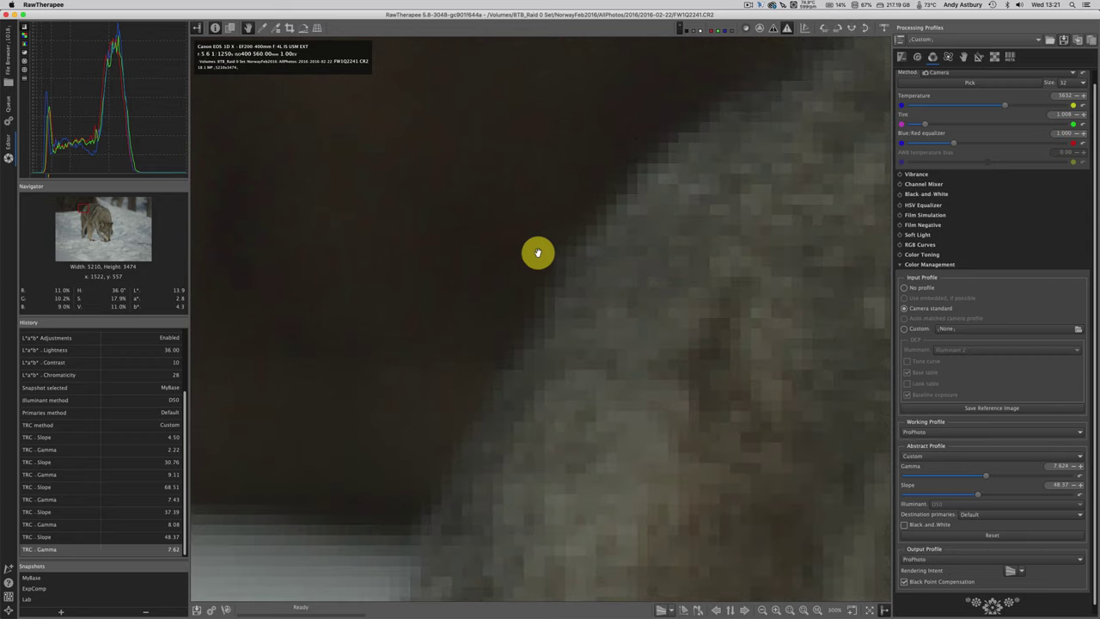
left_click_drag(535, 253, 559, 272)
left_click(559, 271)
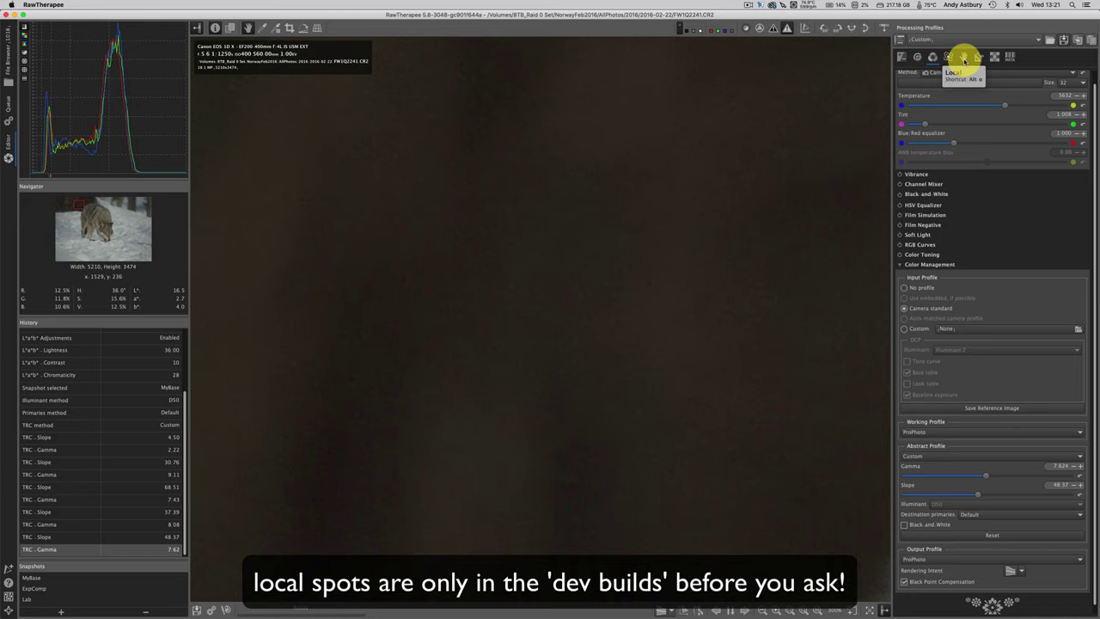
Switch Noise Reduction's luminance control to a curve and raise its shadow end.
left_click(918, 58)
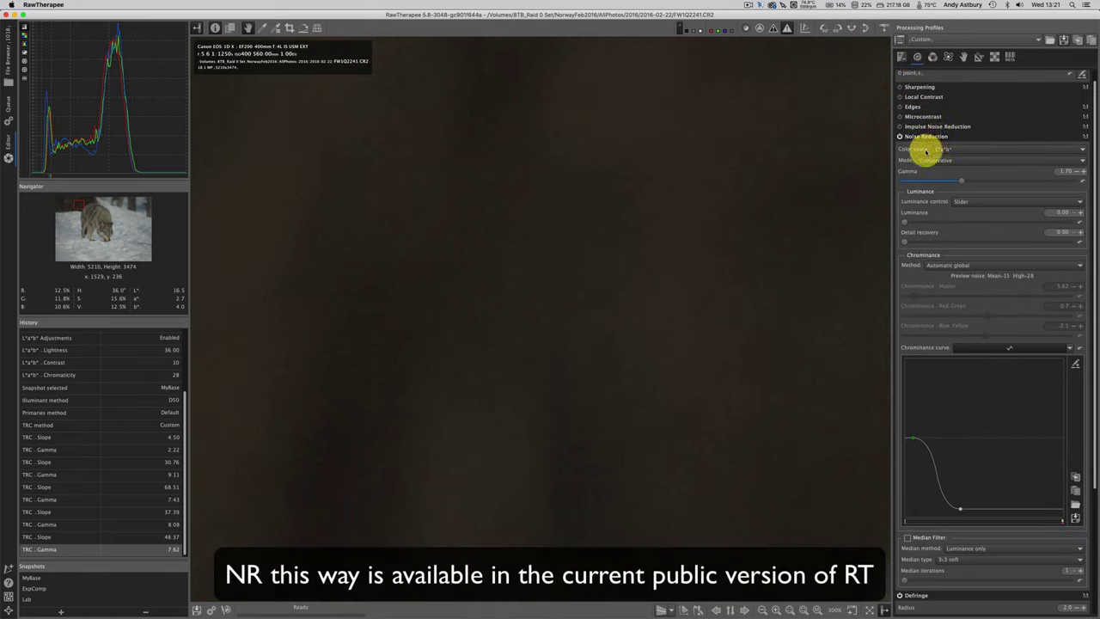
mouse_move(928, 149)
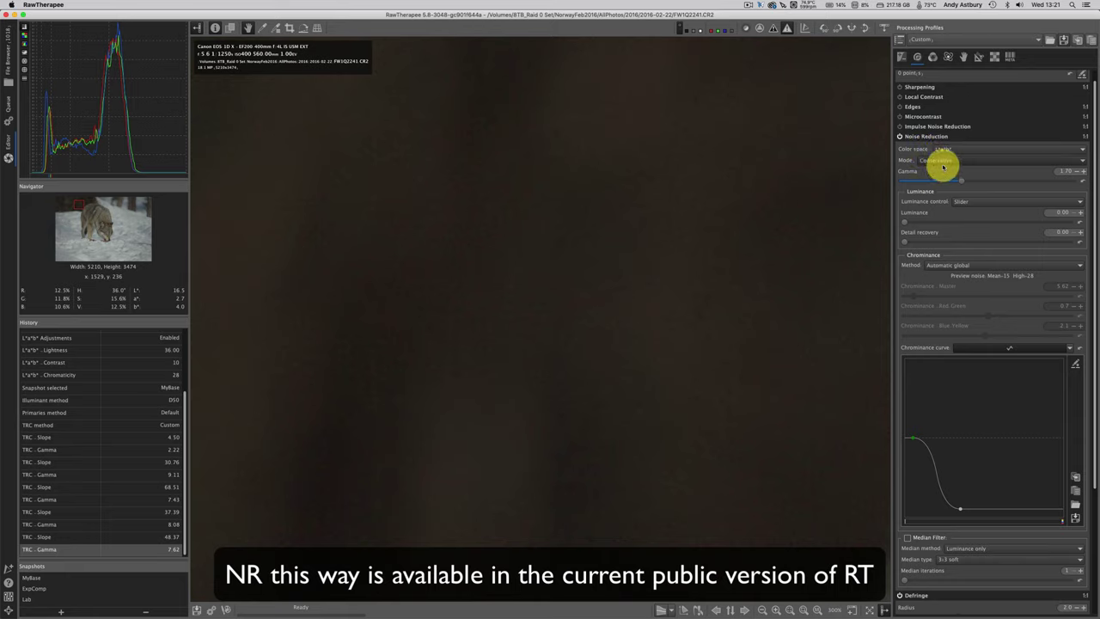
mouse_move(943, 166)
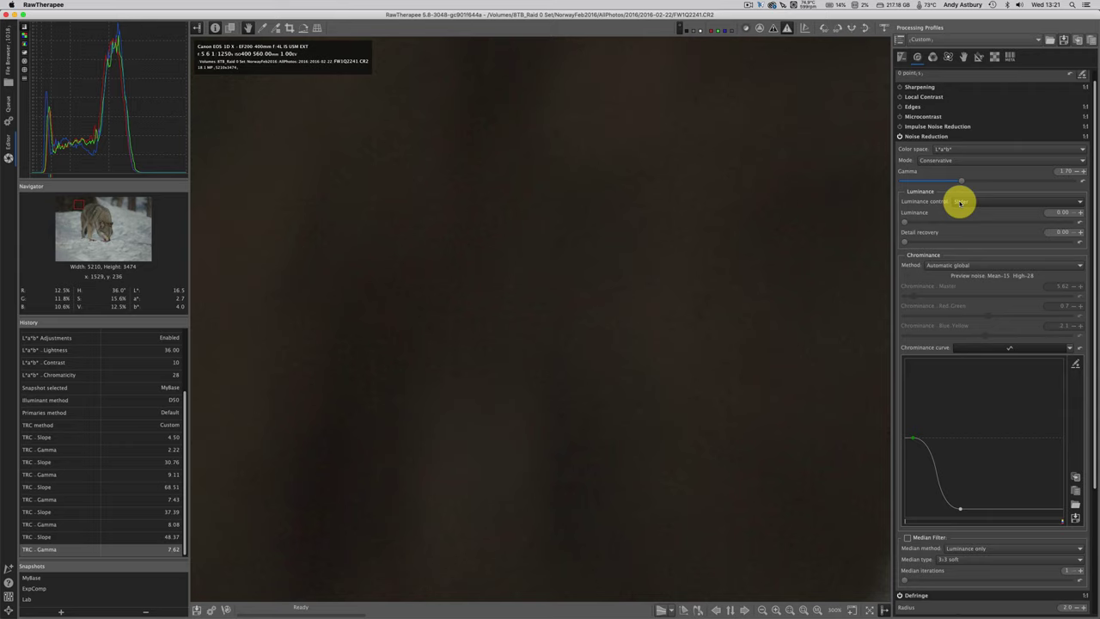
left_click(960, 202)
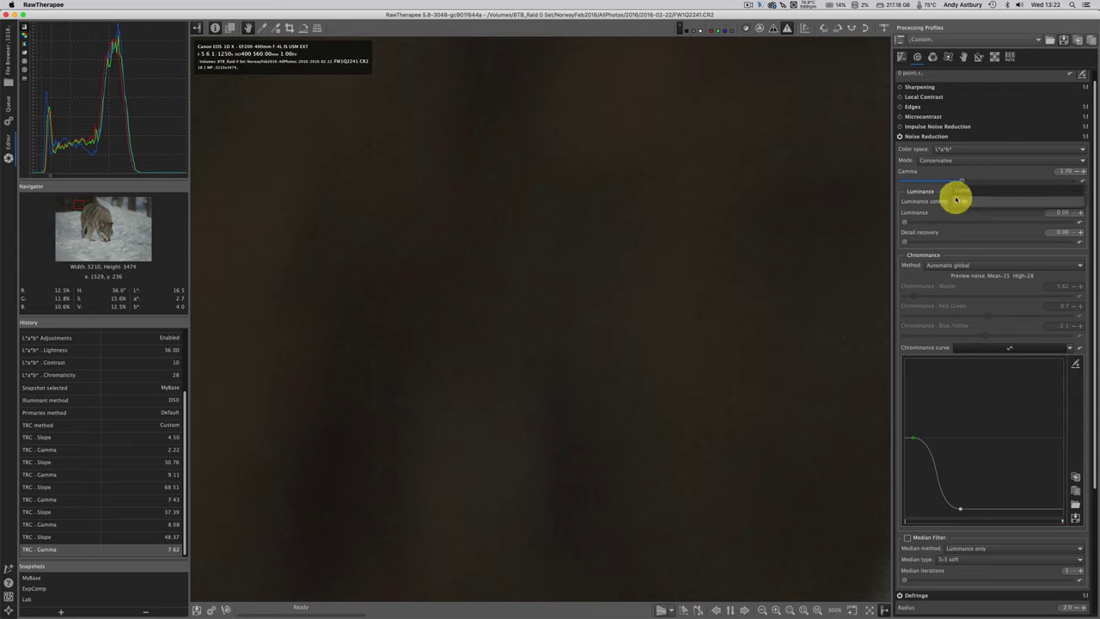
left_click(959, 190)
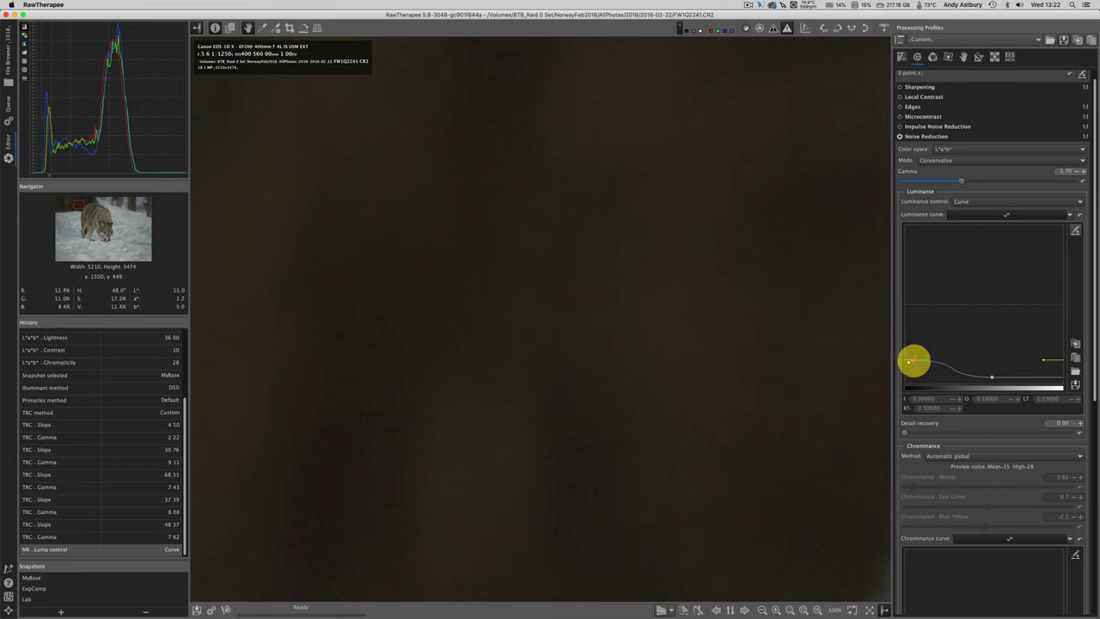
left_click_drag(909, 362, 907, 298)
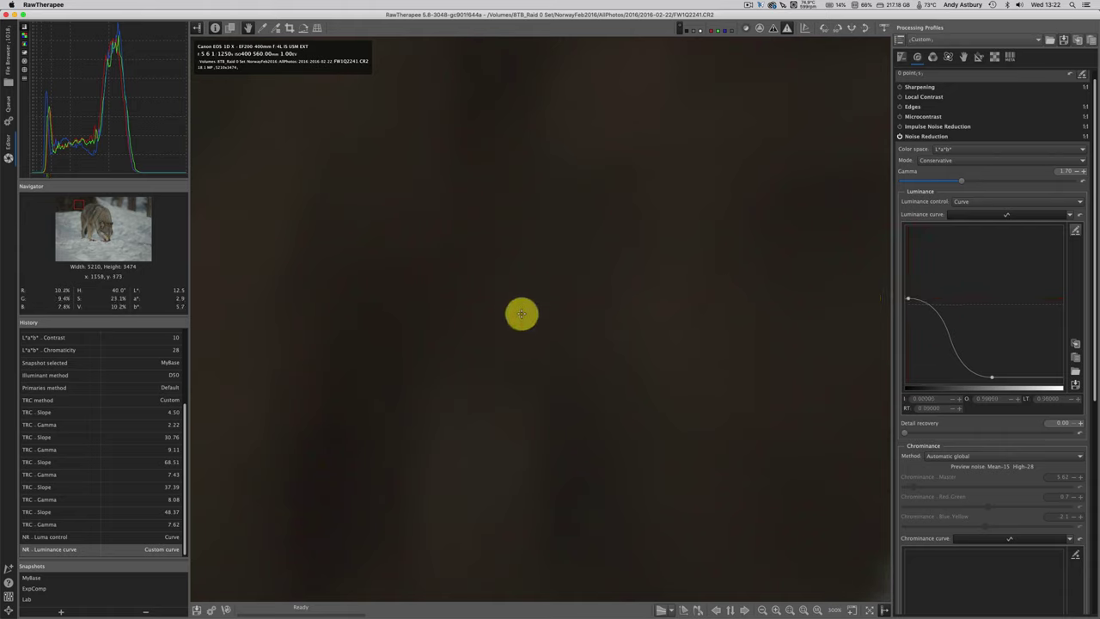
Pan back to the wolf's fur and toggle Noise Reduction off and on to compare.
left_click_drag(79, 205, 84, 208)
left_click(84, 209)
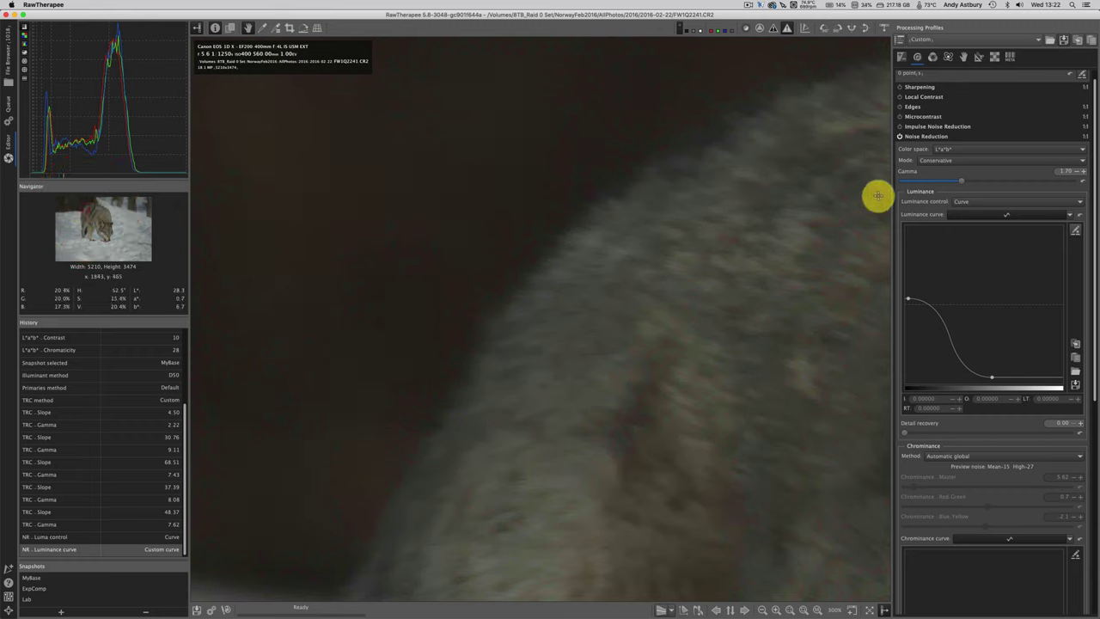
left_click(900, 137)
left_click(900, 137)
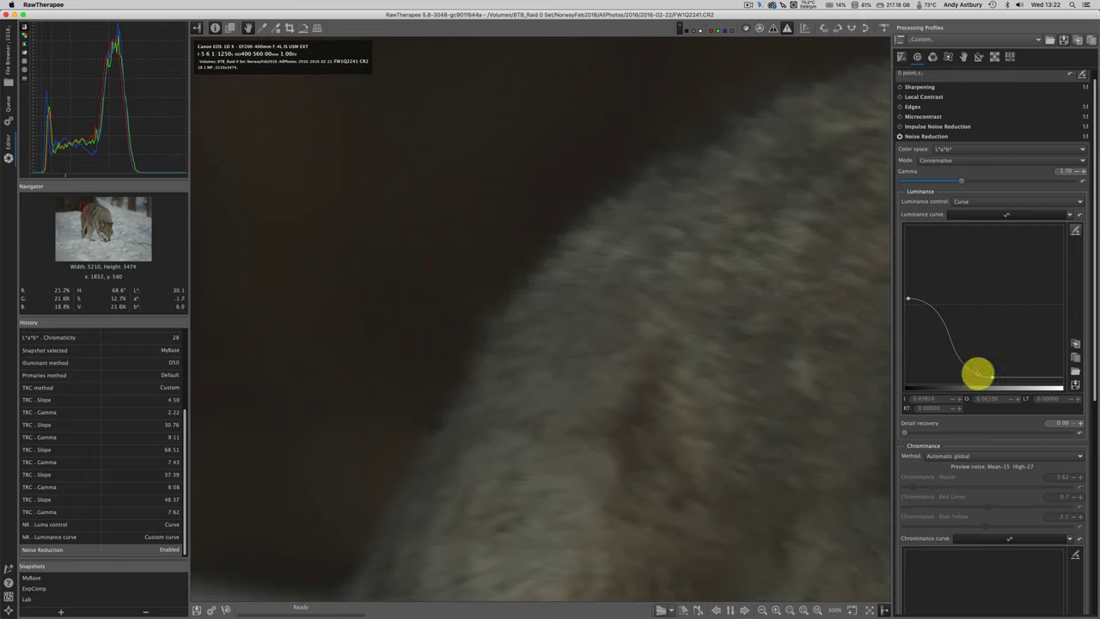
Move the luminance curve point so denoising affects only the darkest tones, then compare on and off.
left_click_drag(978, 373, 930, 383)
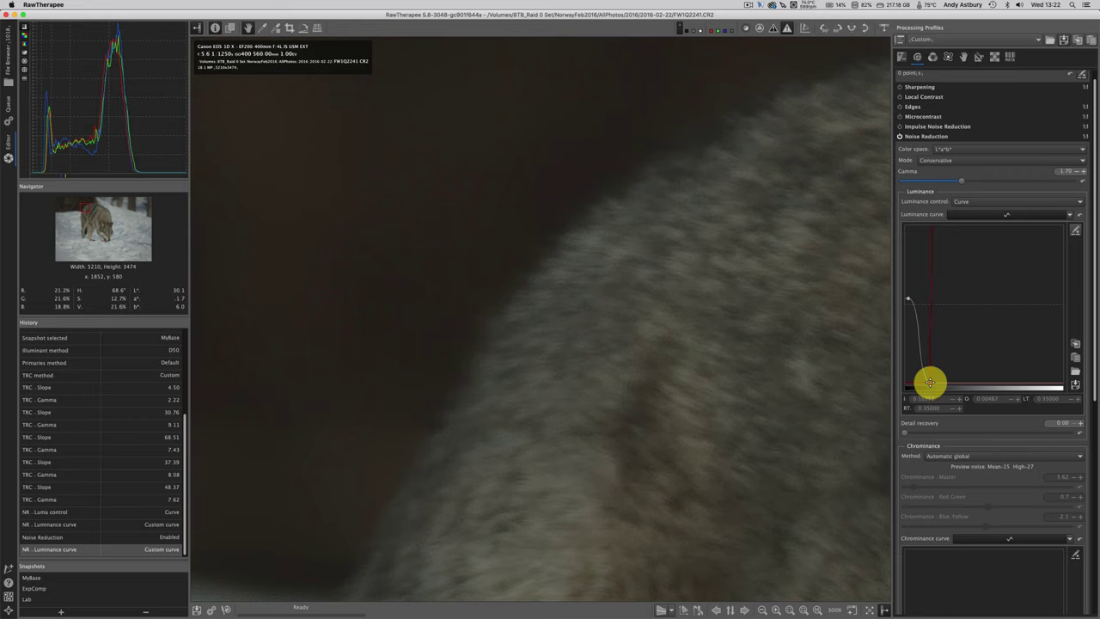
left_click(930, 382)
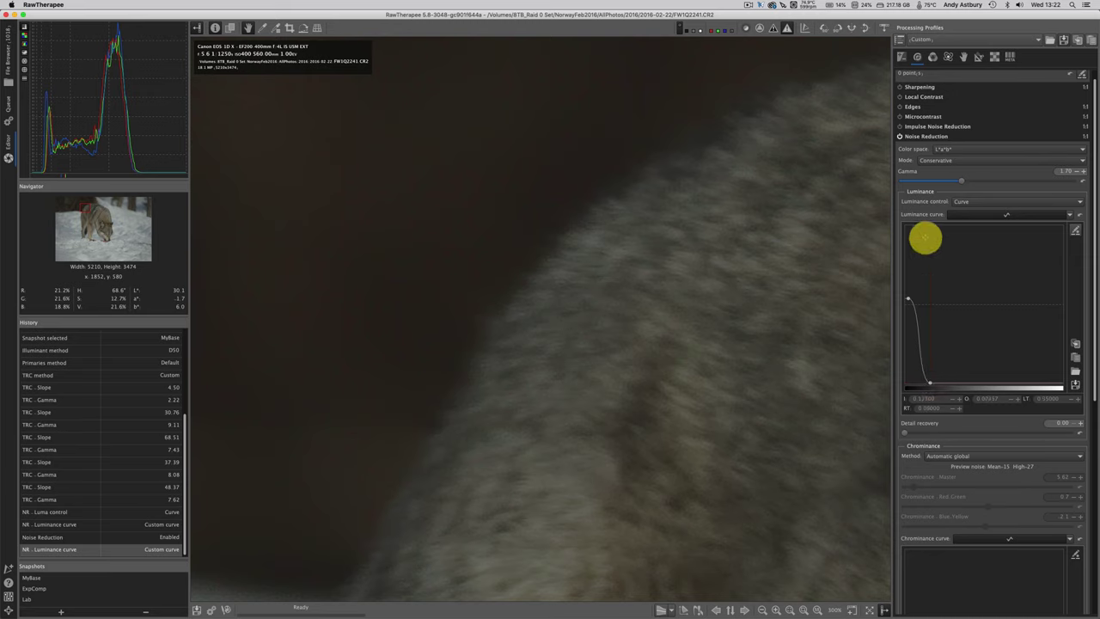
left_click(899, 136)
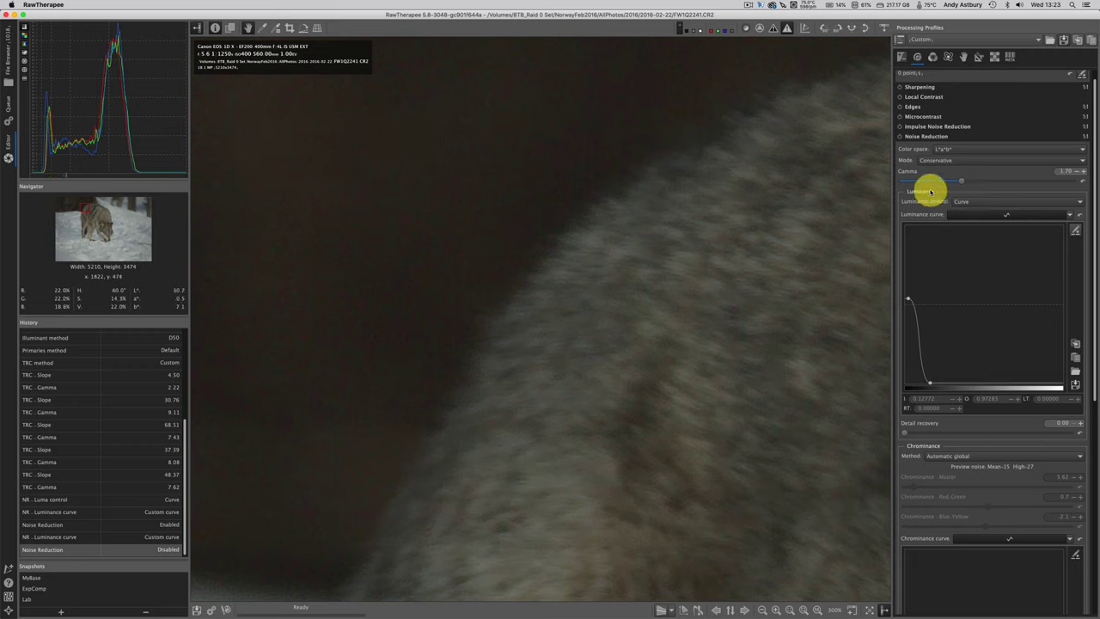
left_click(900, 137)
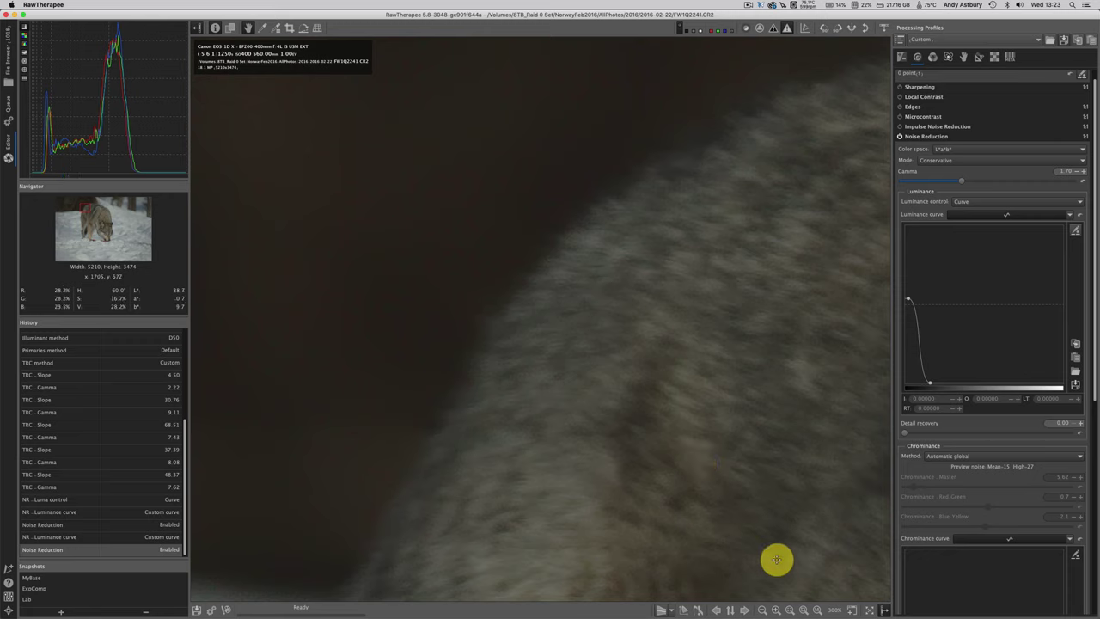
Inspect the wolf's head at 100%, briefly zooming to 200% and back.
left_click(815, 610)
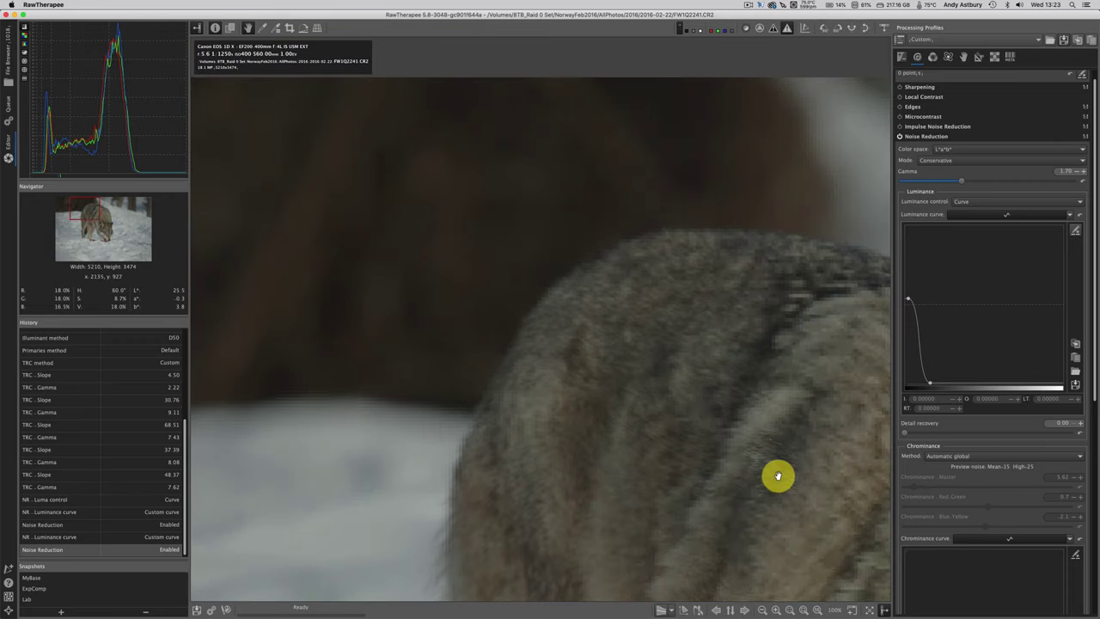
left_click_drag(779, 477, 675, 349)
left_click(676, 346)
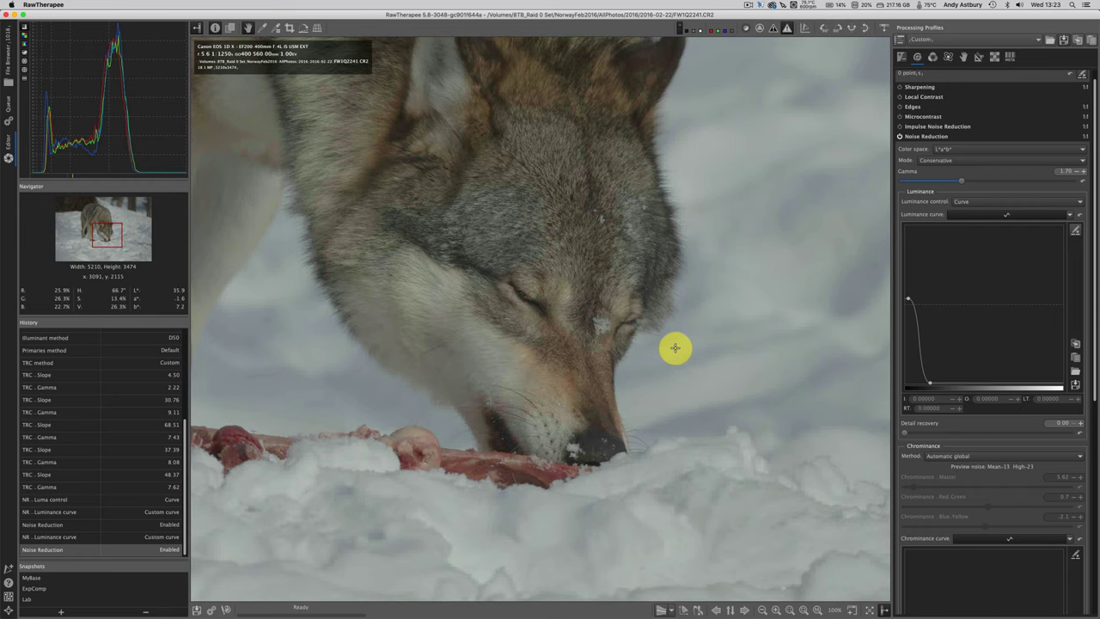
scroll(640, 325, "up", 1)
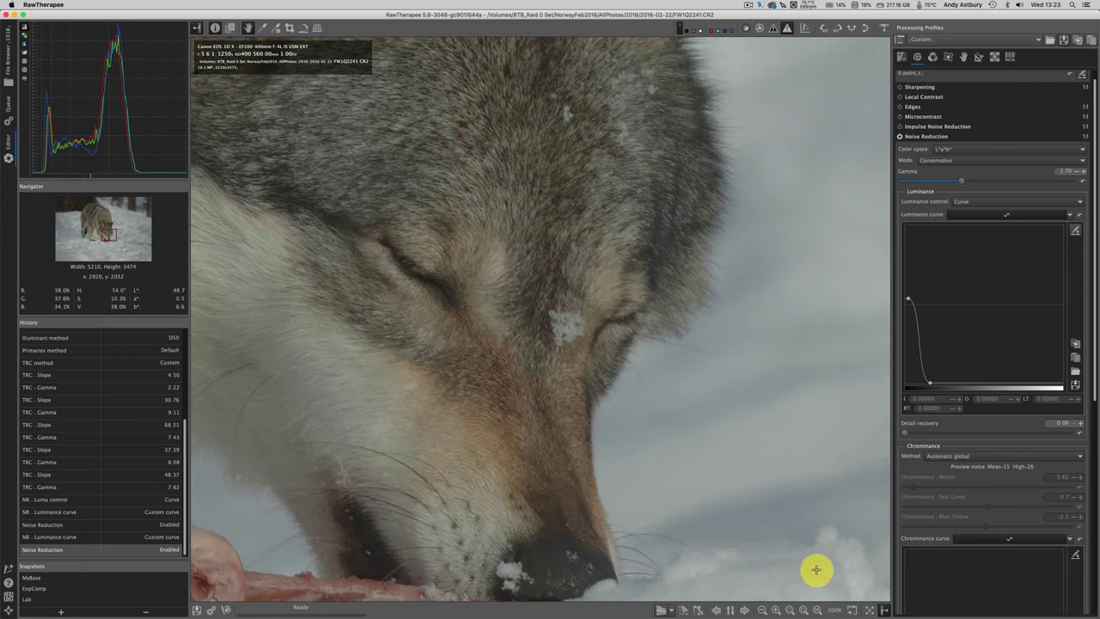
left_click(816, 608)
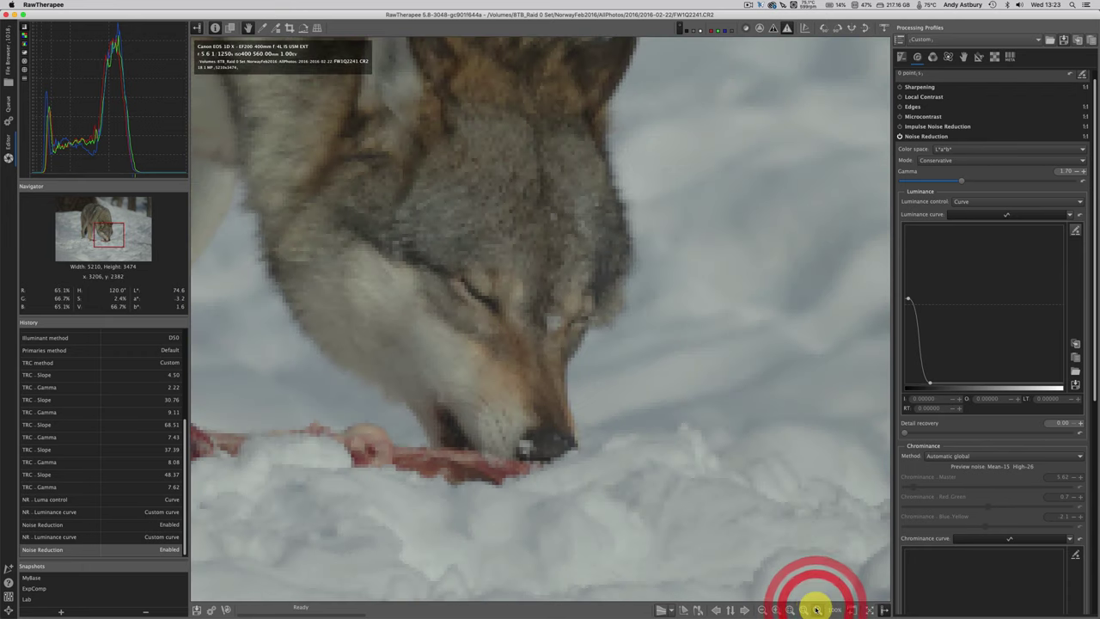
Add a new snapshot after Lab and name it AbsProf.
left_click(61, 612)
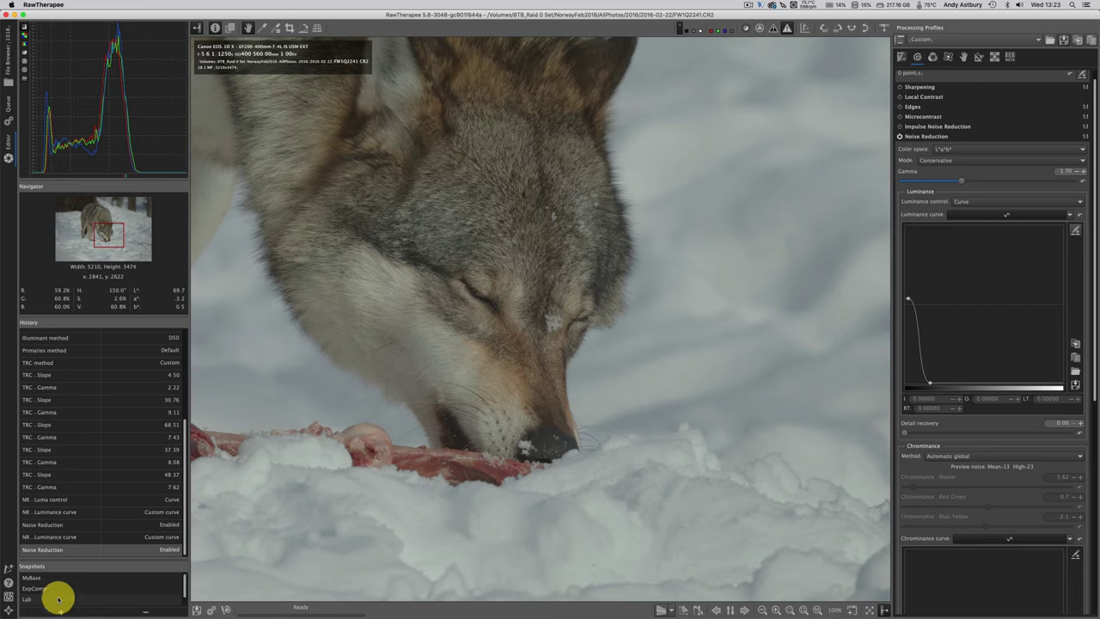
scroll(57, 599, "down", 1)
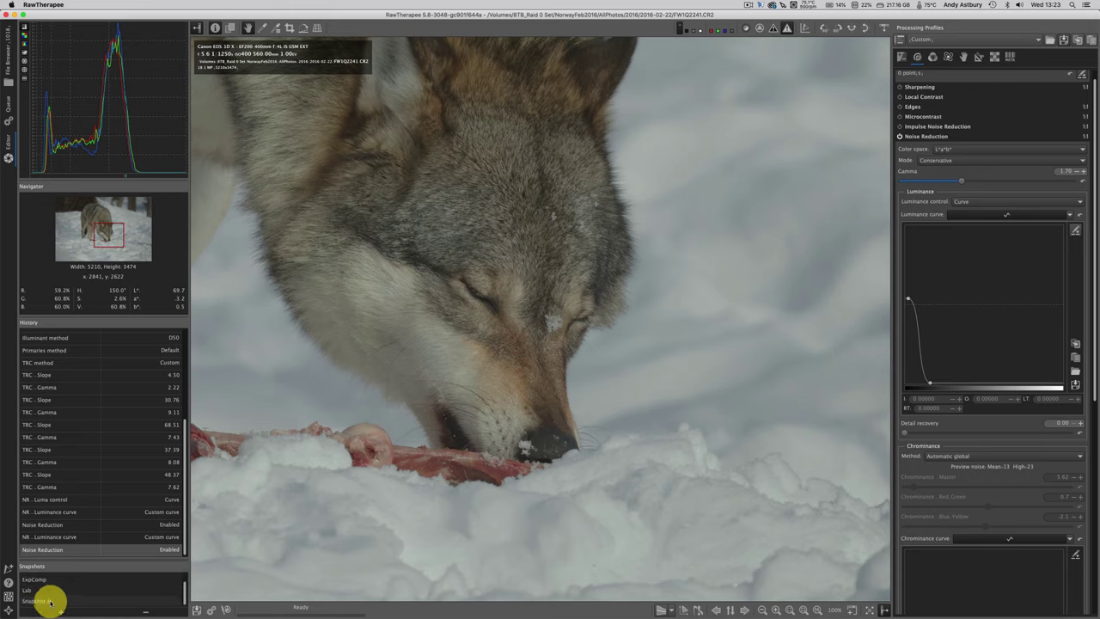
double_click(49, 600)
type("Able")
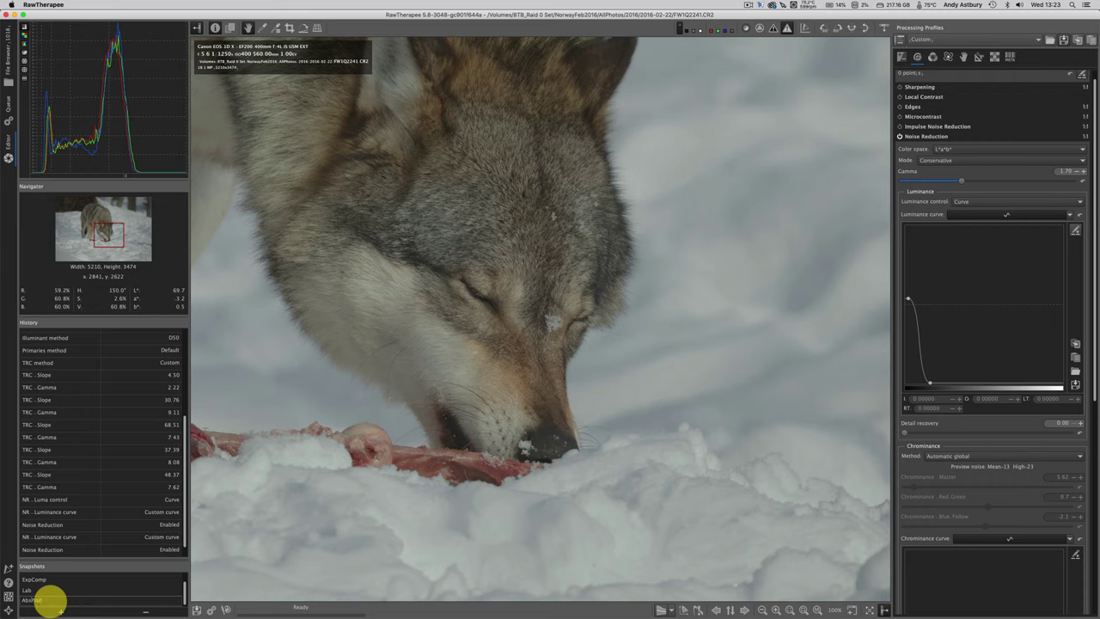
key("Return")
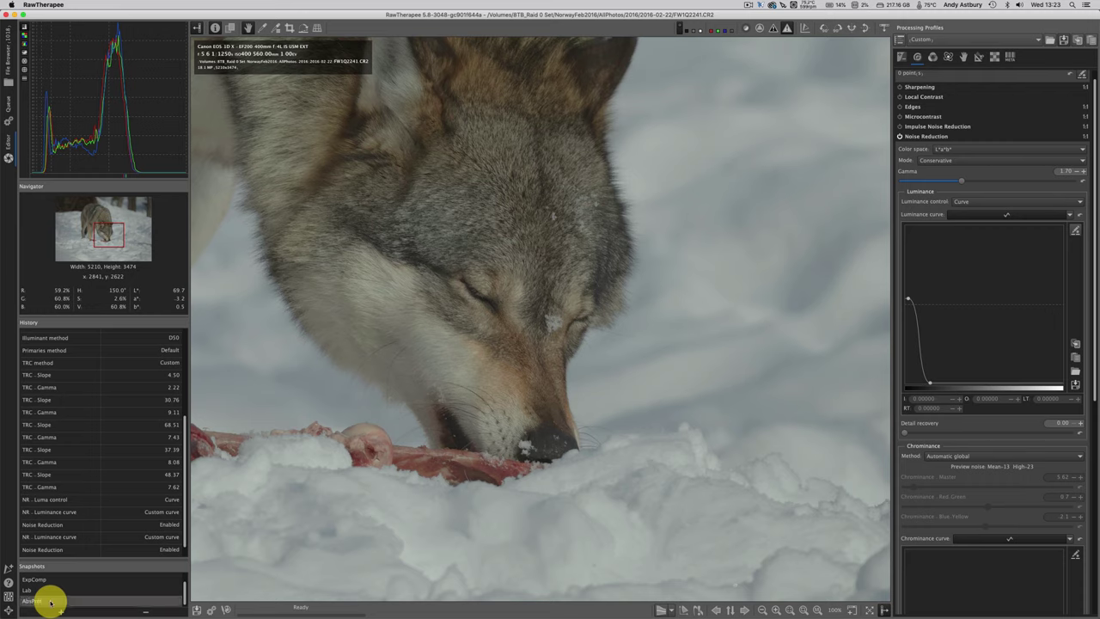
Fit the photo to the screen and compare MyBase, ExpComp and Lab, ending on AbsProf.
left_click(790, 609)
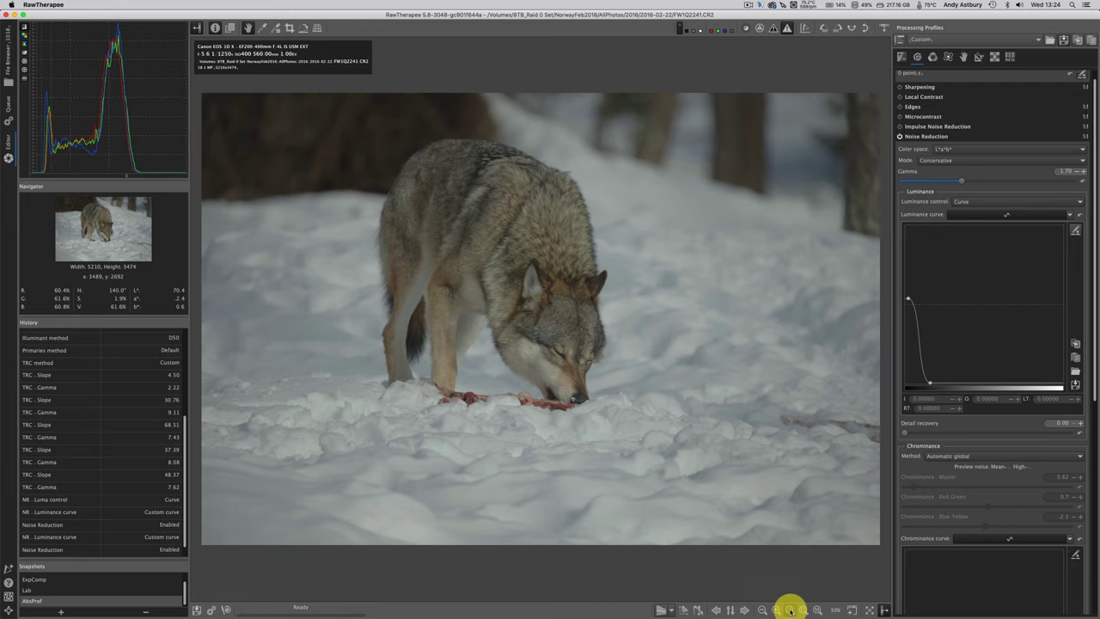
left_click(32, 582)
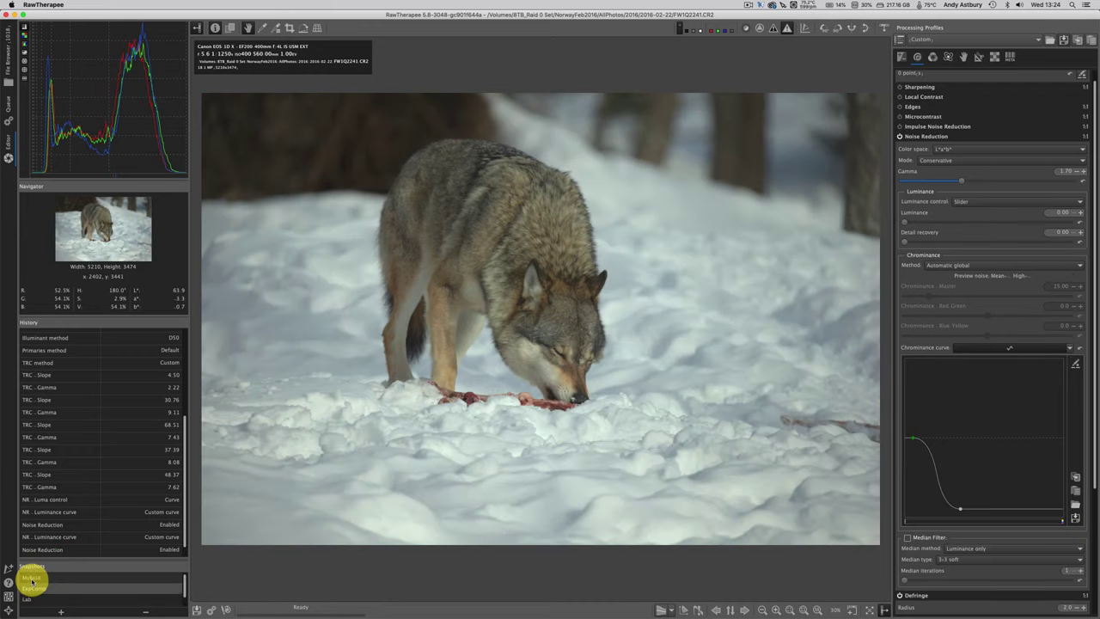
left_click(32, 588)
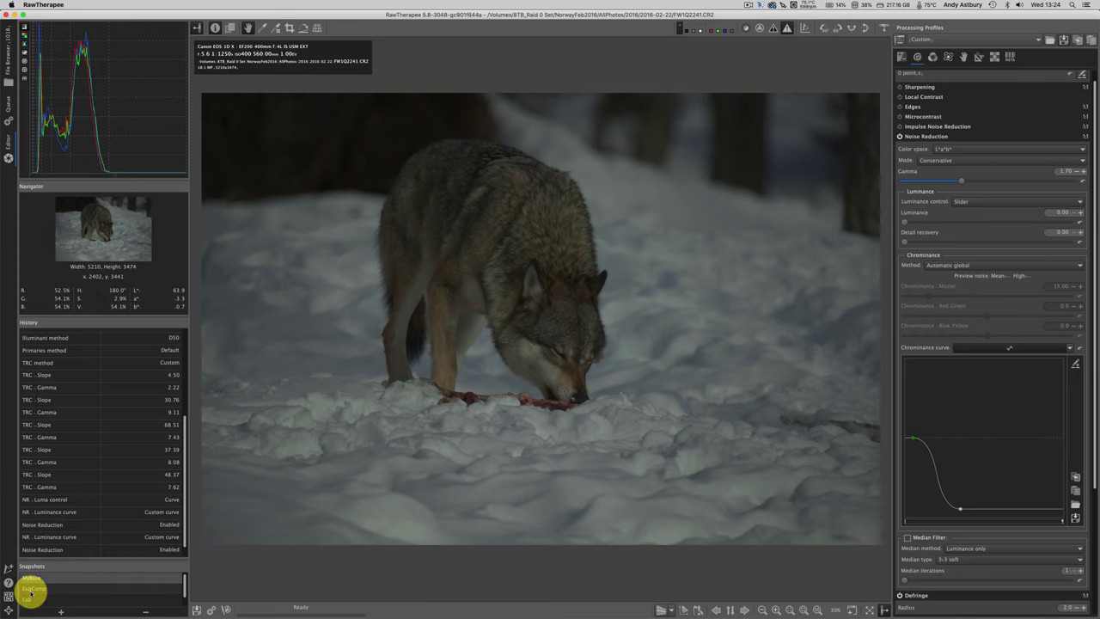
left_click(31, 591)
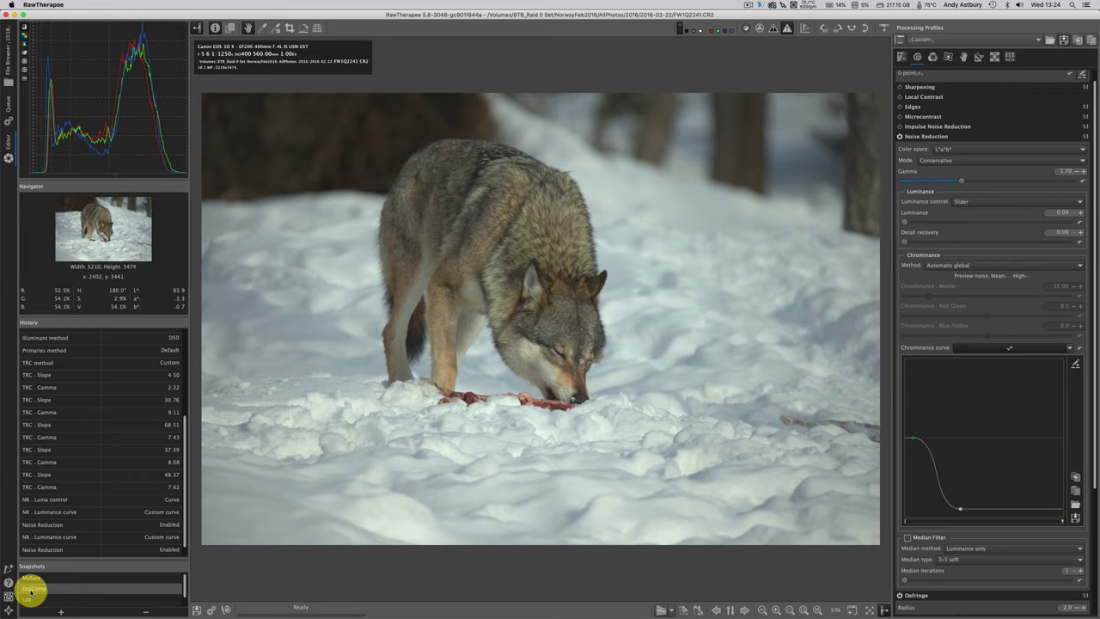
left_click(29, 600)
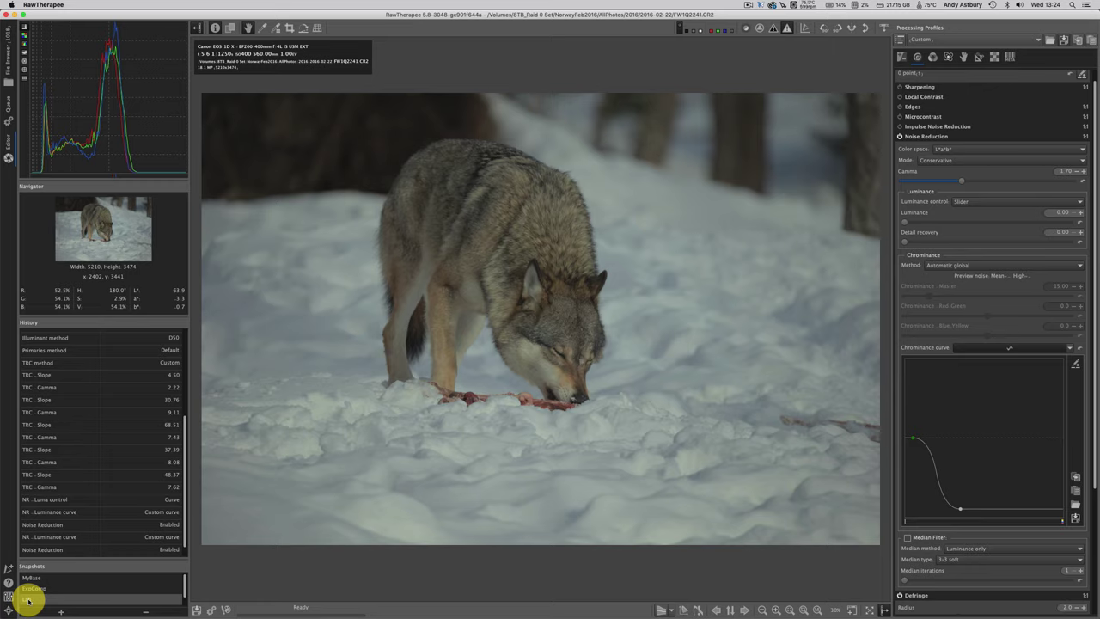
scroll(28, 602, "down", 1)
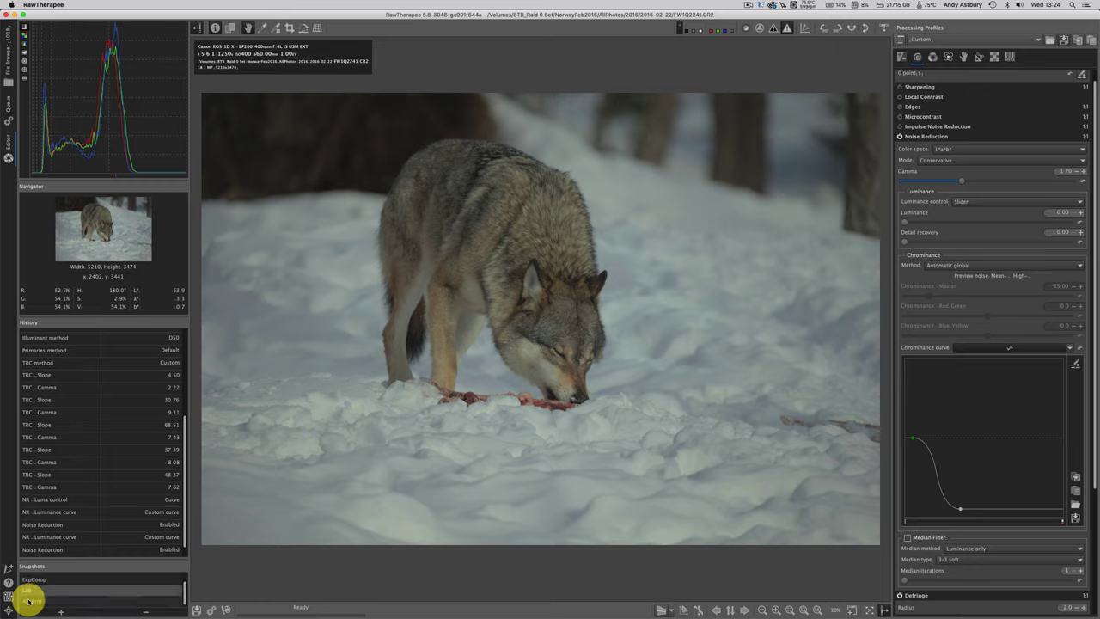
left_click(29, 601)
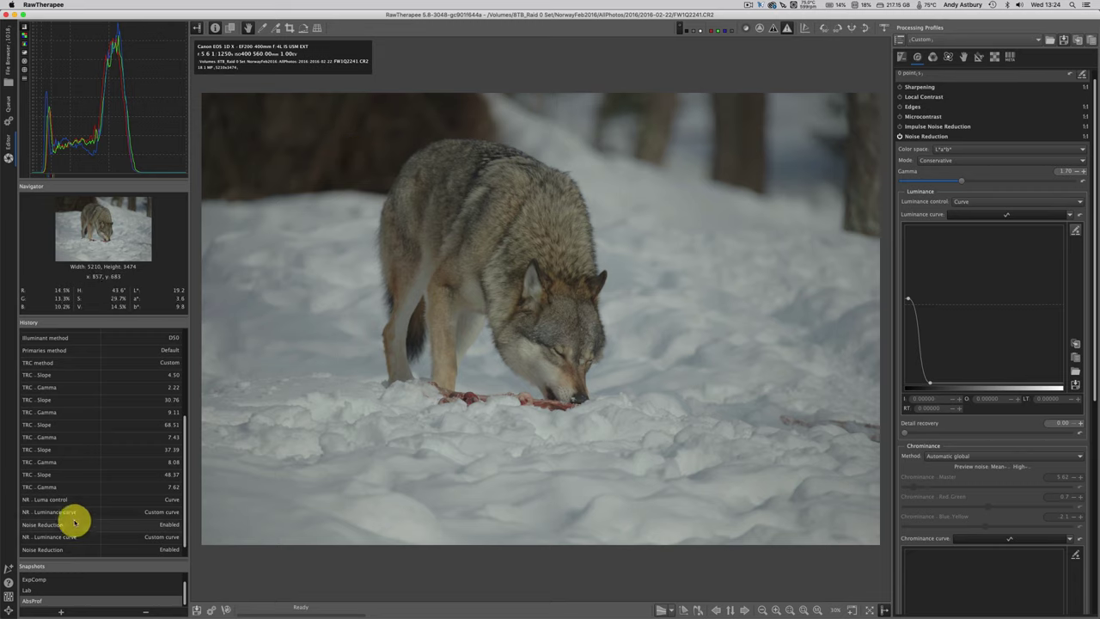
left_click(29, 591)
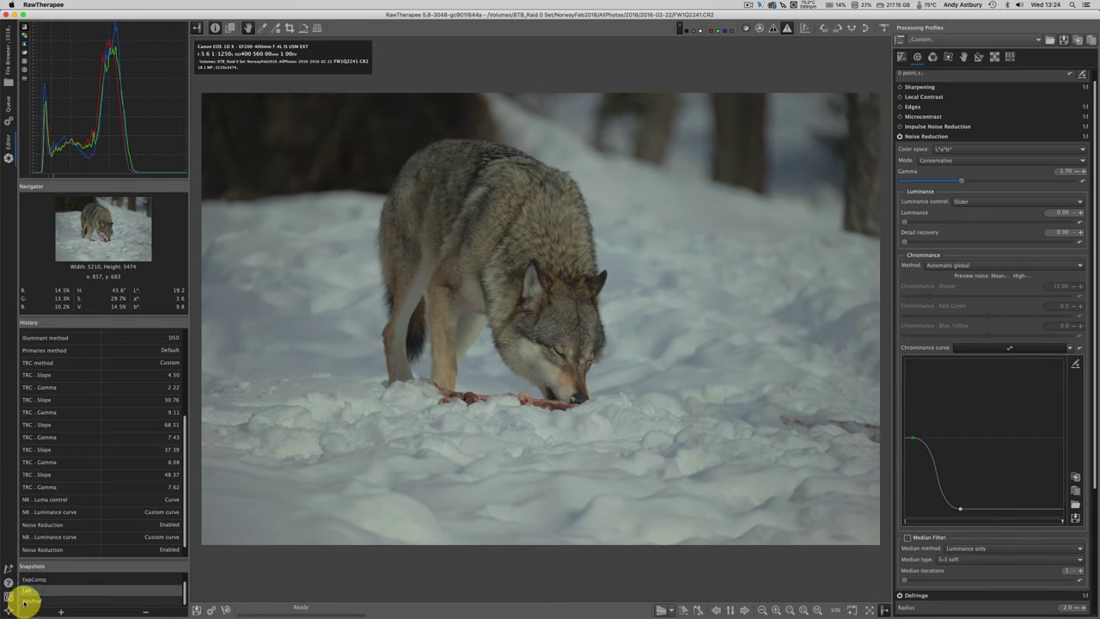
left_click(26, 601)
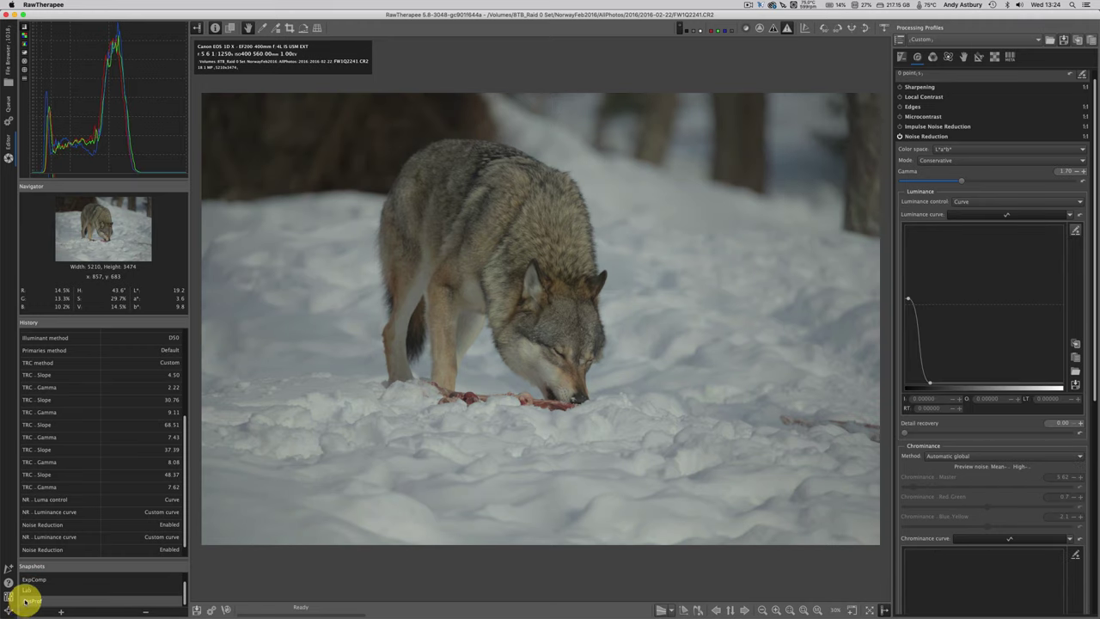